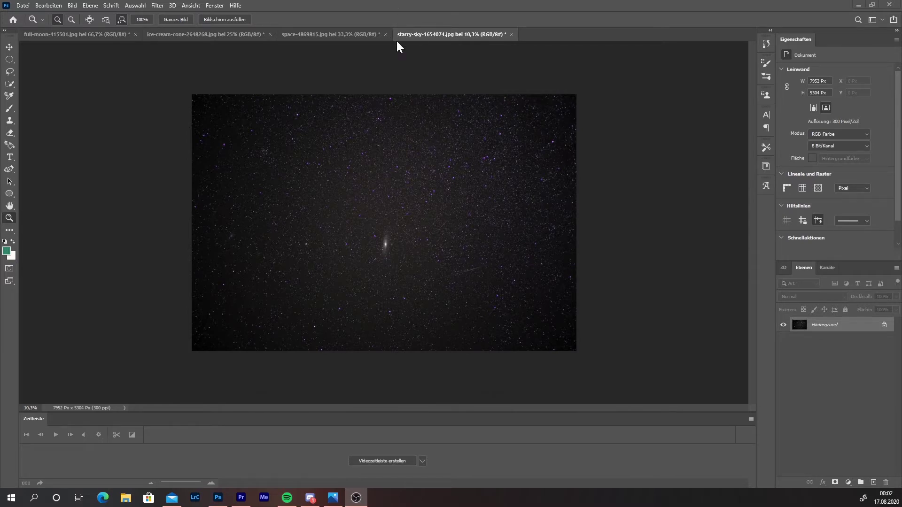
Quick-select the waffle cone in the ice-cream-cone photo and drag it up-left
{"action": "left_click", "coordinate": [188, 33]}
{"action": "left_click", "coordinate": [9, 84]}
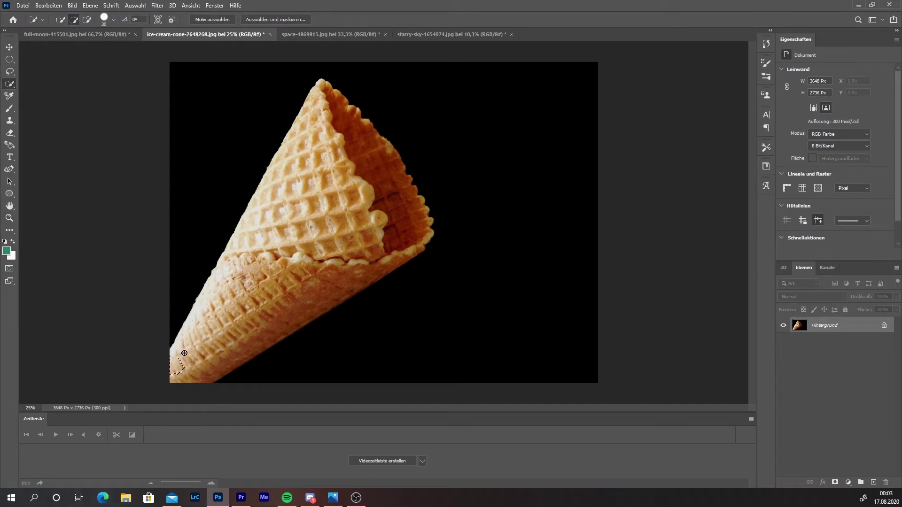
{"action": "mouse_move", "coordinate": [224, 317]}
{"action": "left_mouse_down"}
{"action": "mouse_move", "coordinate": [249, 325]}
{"action": "mouse_move", "coordinate": [360, 216]}
{"action": "left_mouse_up"}
{"action": "mouse_move", "coordinate": [315, 193]}
{"action": "left_mouse_down"}
{"action": "mouse_move", "coordinate": [307, 163]}
{"action": "mouse_move", "coordinate": [353, 151]}
{"action": "left_mouse_up"}
{"action": "left_click", "coordinate": [10, 47]}
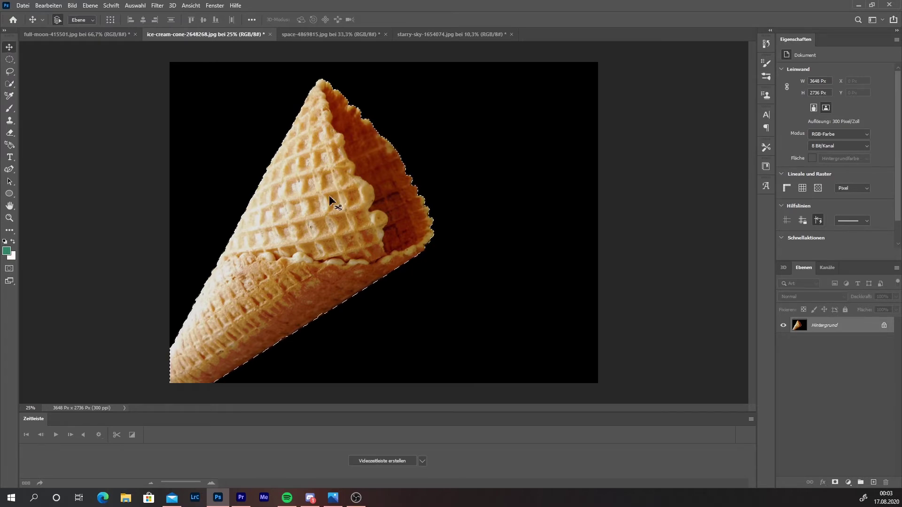
{"action": "left_click_drag", "start_coordinate": [329, 196], "coordinate": [311, 169]}
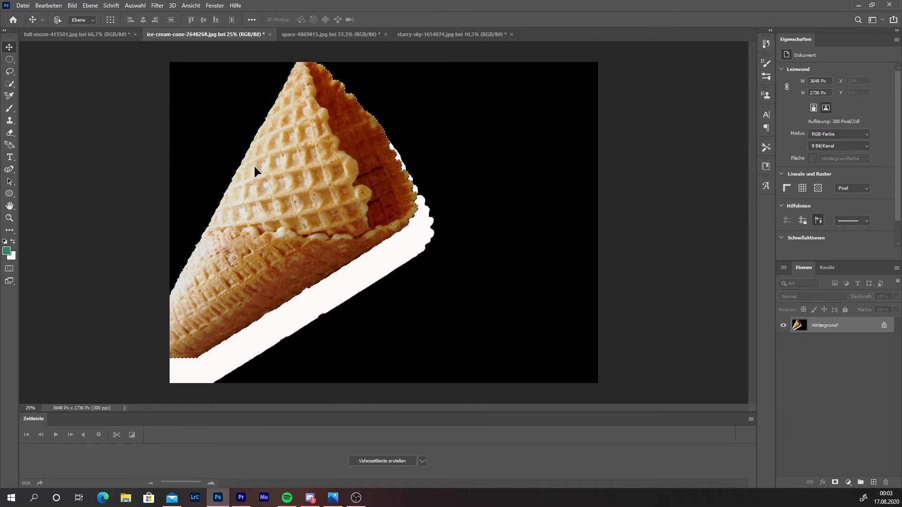
Paste the cone into the starry sky and resize the image to 3000 px wide
{"action": "key", "text": "ctrl+Tab"}
{"action": "key", "text": "ctrl+Tab"}
{"action": "key", "text": "ctrl+v"}
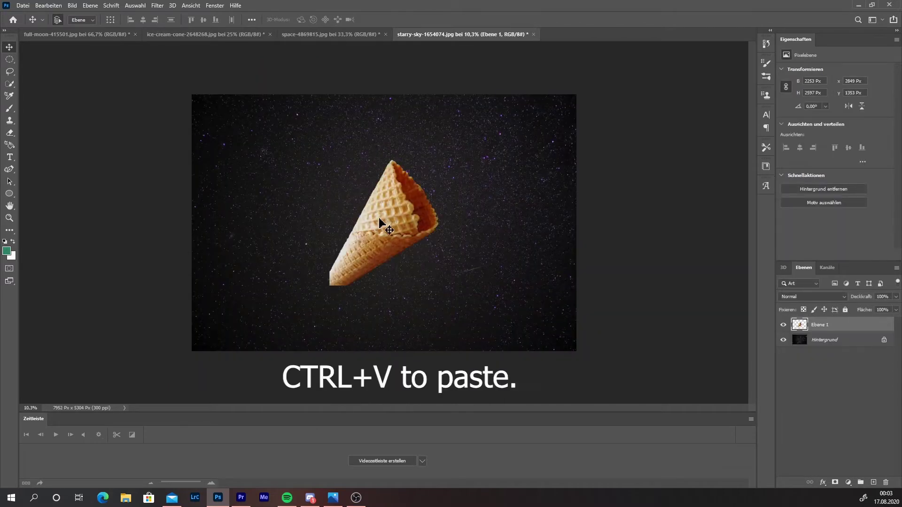
{"action": "left_click", "coordinate": [71, 5]}
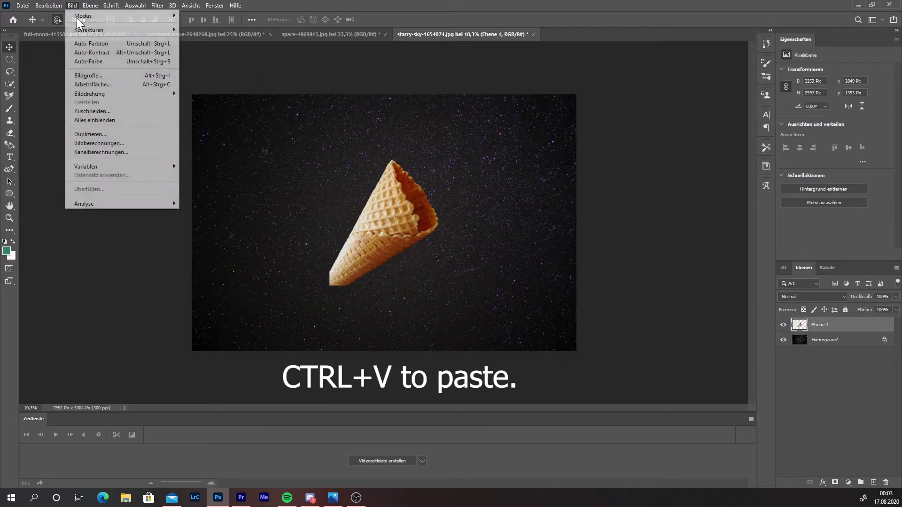
{"action": "left_click", "coordinate": [130, 76]}
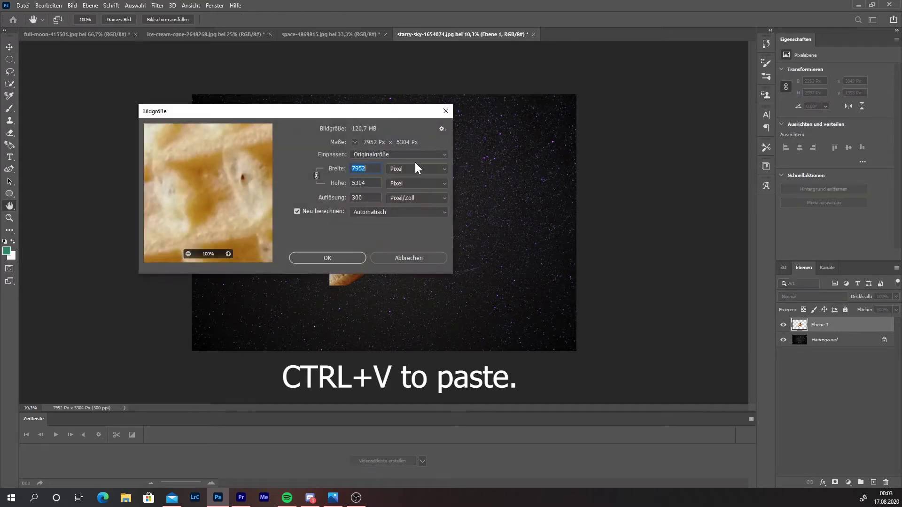
{"action": "type", "text": "3000"}
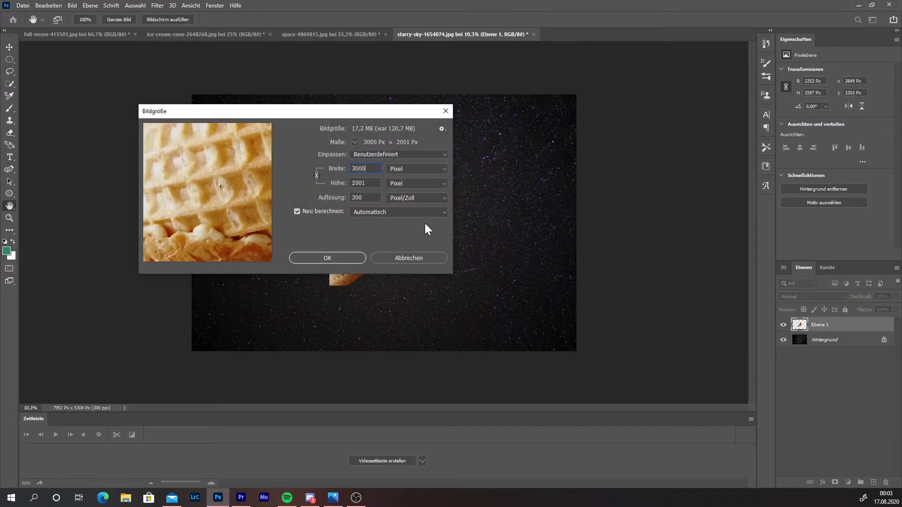
{"action": "left_click", "coordinate": [337, 262]}
{"action": "key", "text": "v"}
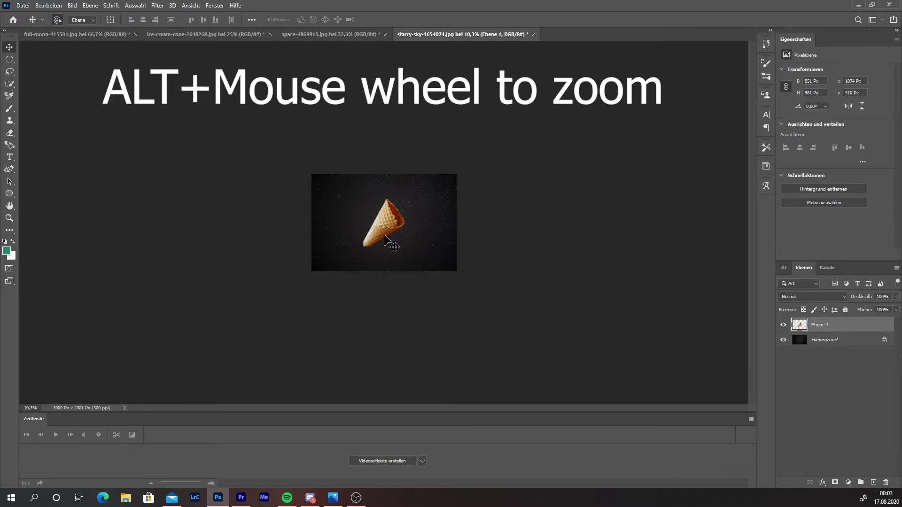
{"action": "scroll", "coordinate": [386, 245], "scroll_direction": "up", "scroll_amount": 1}
{"action": "scroll", "coordinate": [386, 246], "scroll_direction": "up", "scroll_amount": 2}
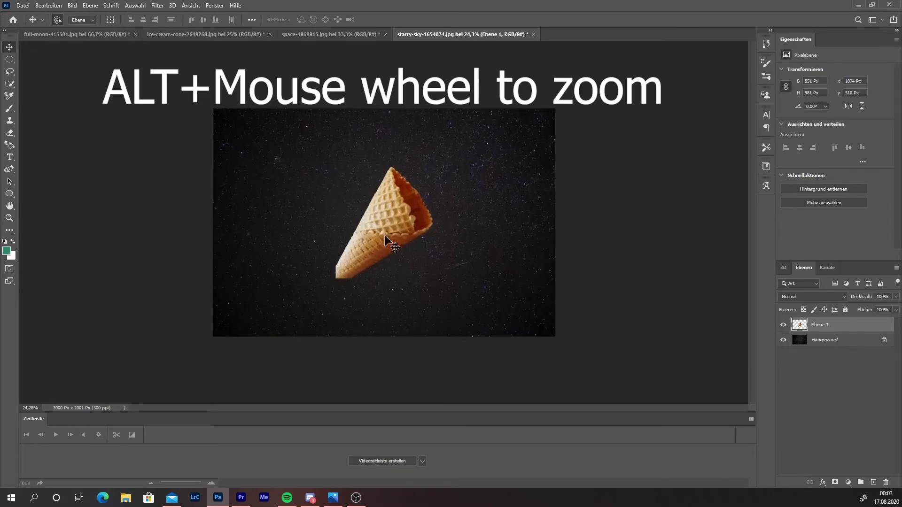
Rotate the cone upright with Free Transform and place it at the bottom centre
{"action": "key", "text": "ctrl+t"}
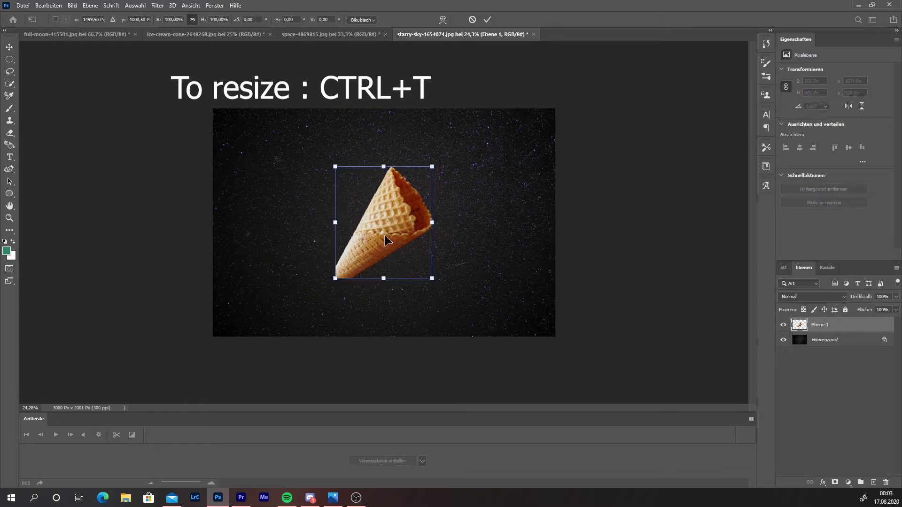
{"action": "left_click_drag", "start_coordinate": [443, 166], "coordinate": [391, 139]}
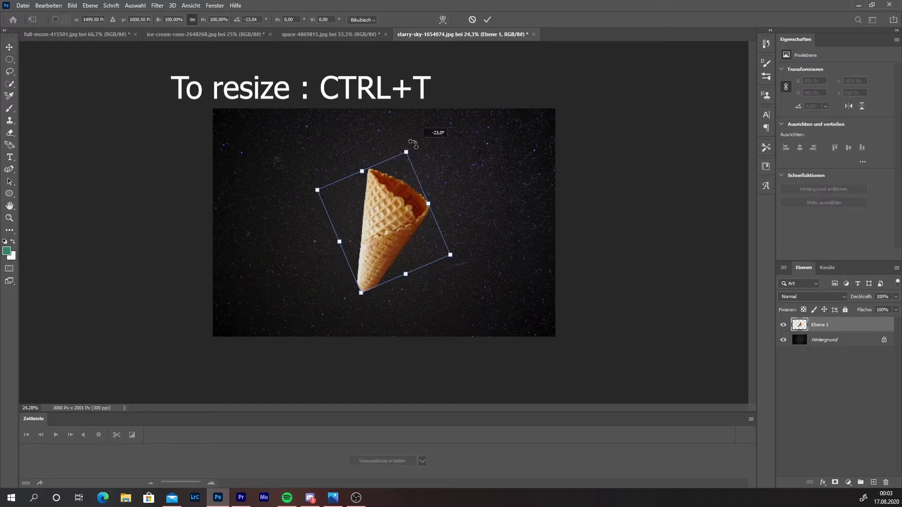
{"action": "left_click_drag", "start_coordinate": [383, 196], "coordinate": [381, 244]}
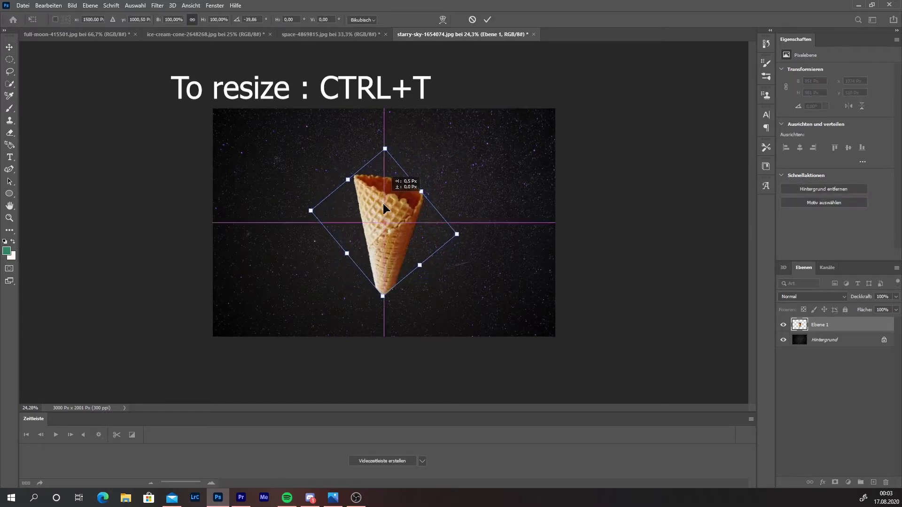
{"action": "left_click", "coordinate": [487, 20]}
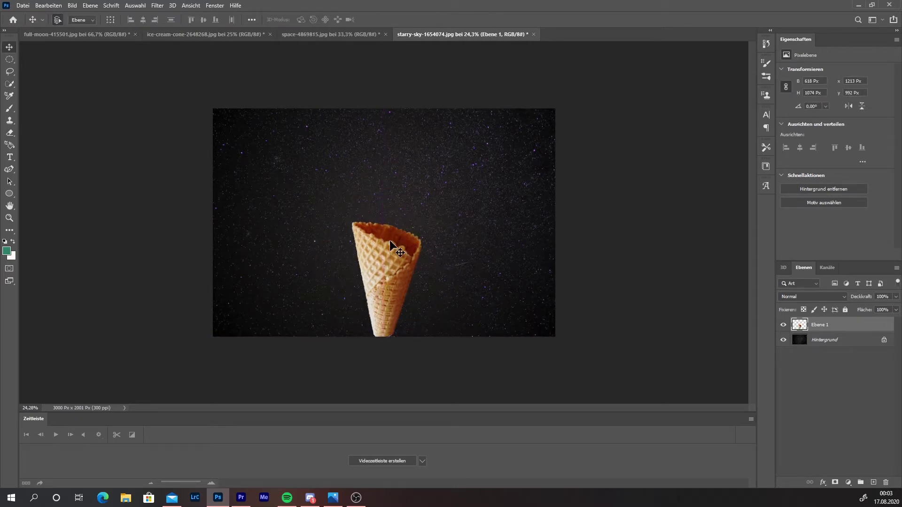
{"action": "left_click_drag", "start_coordinate": [388, 242], "coordinate": [385, 250]}
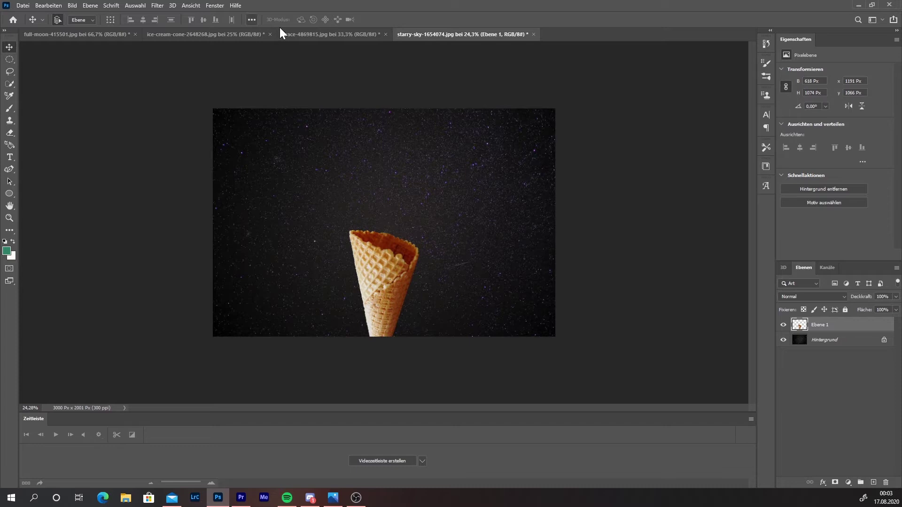
Draw an elliptical selection around the full moon and transform it to hug the moon's edge
{"action": "left_click", "coordinate": [85, 36]}
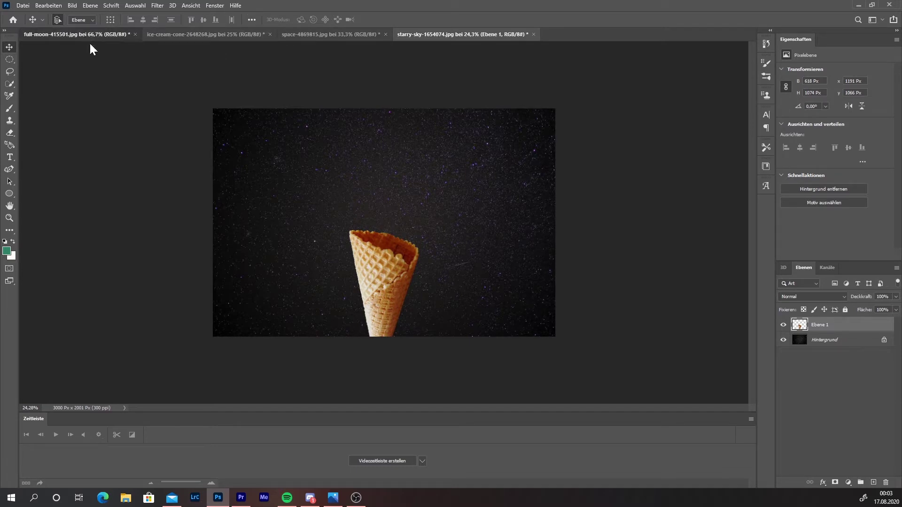
{"action": "left_click", "coordinate": [10, 60]}
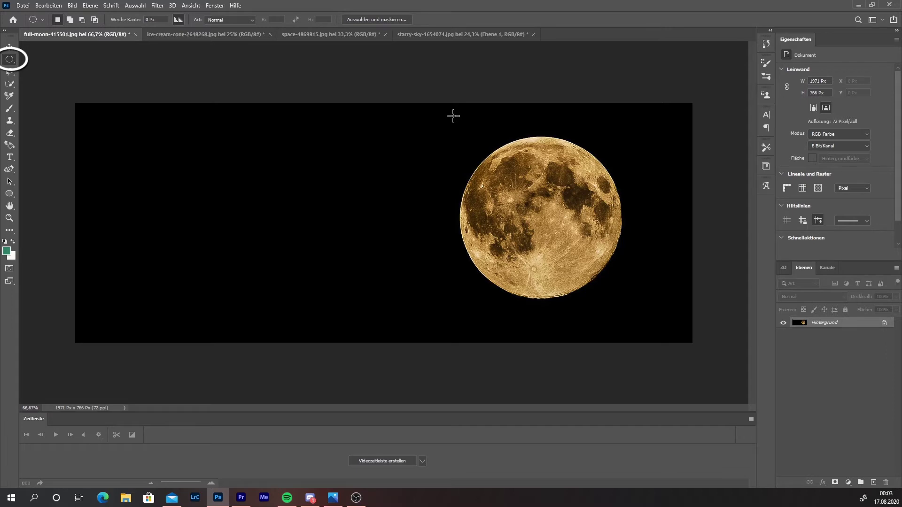
{"action": "left_click_drag", "start_coordinate": [454, 116], "coordinate": [665, 323]}
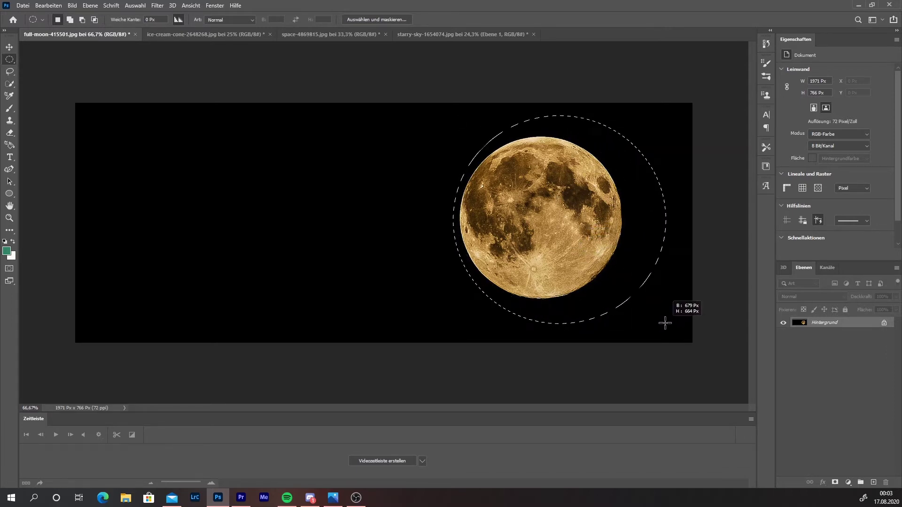
{"action": "right_click", "coordinate": [545, 237]}
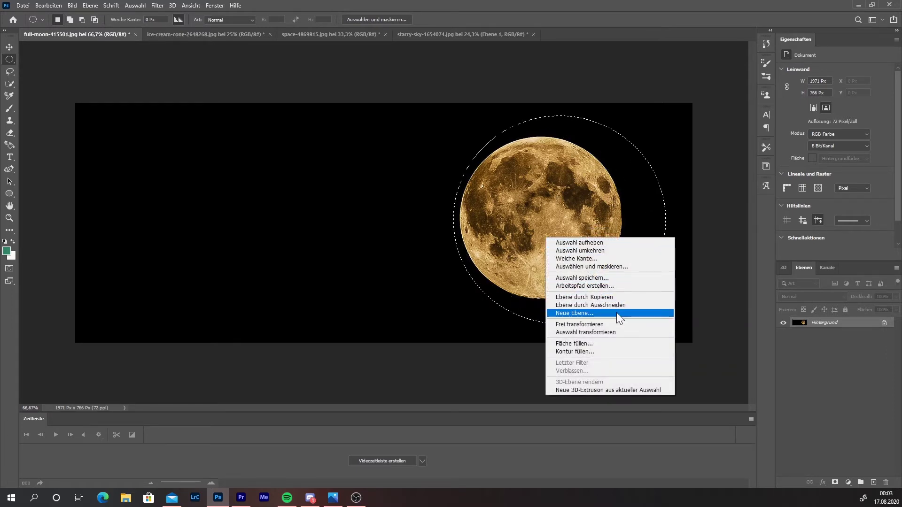
{"action": "left_click", "coordinate": [618, 333]}
{"action": "left_click_drag", "start_coordinate": [665, 324], "coordinate": [640, 298]}
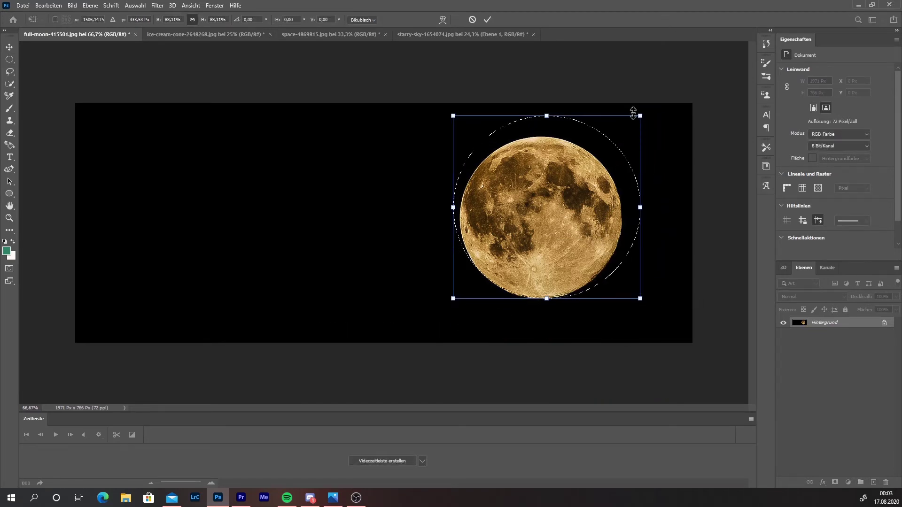
{"action": "left_click_drag", "start_coordinate": [636, 116], "coordinate": [627, 129]}
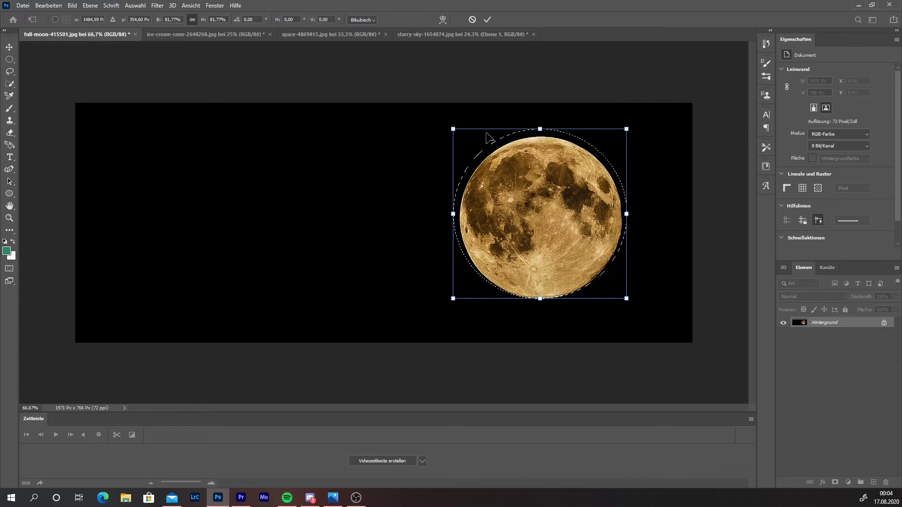
{"action": "left_click_drag", "start_coordinate": [453, 130], "coordinate": [463, 139]}
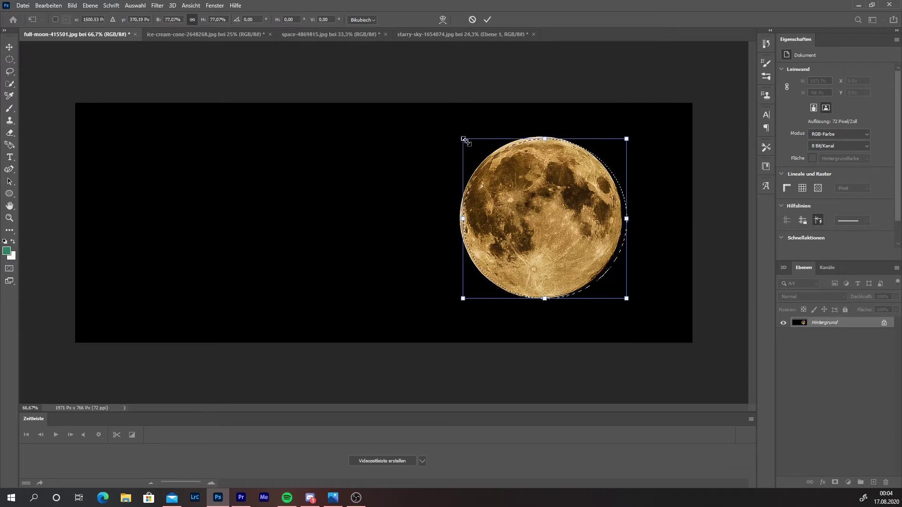
{"action": "left_click_drag", "start_coordinate": [574, 203], "coordinate": [579, 213]}
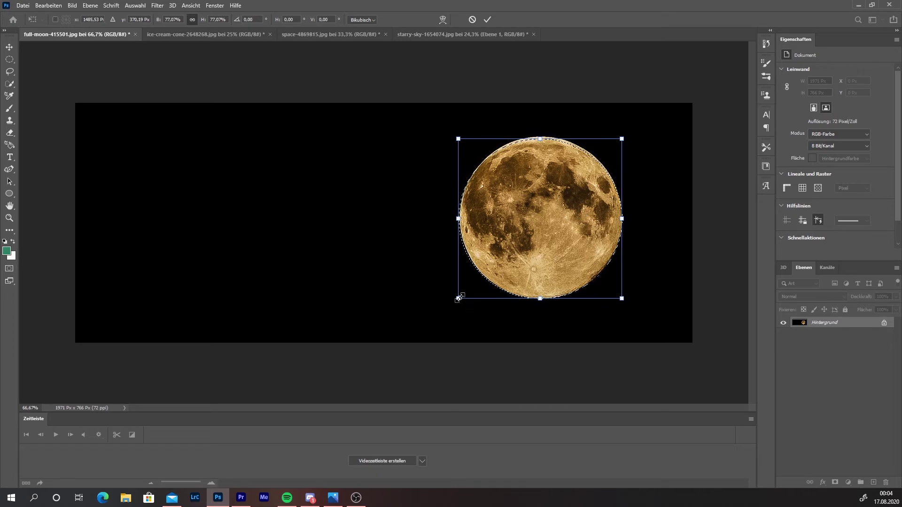
{"action": "left_click_drag", "start_coordinate": [459, 298], "coordinate": [463, 294]}
{"action": "left_click_drag", "start_coordinate": [534, 244], "coordinate": [530, 237]}
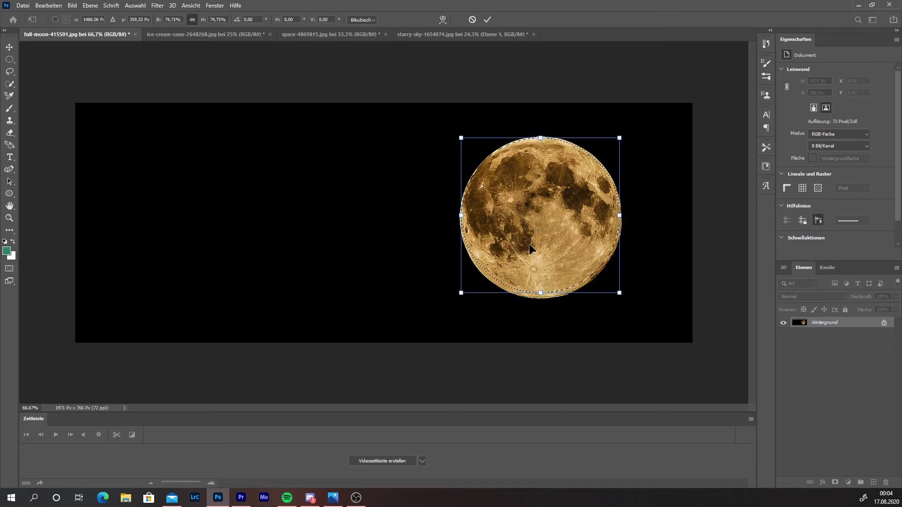
Warp the selection, pulling its bottom-left, middle and bottom-right edge slightly down
{"action": "right_click", "coordinate": [540, 268]}
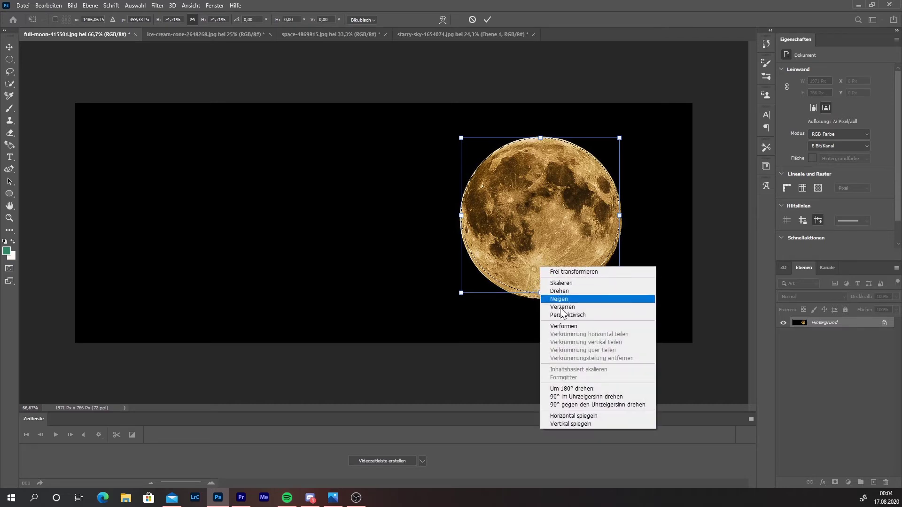
{"action": "left_click", "coordinate": [580, 326]}
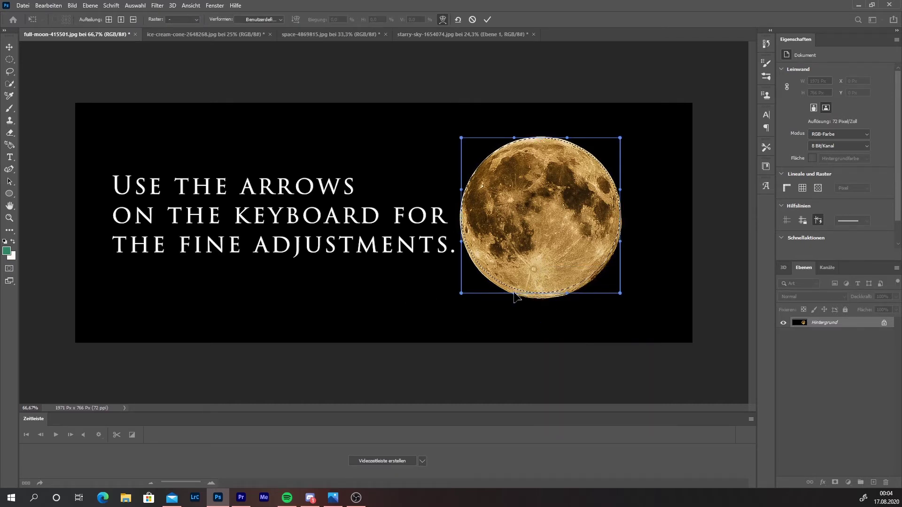
{"action": "left_click_drag", "start_coordinate": [515, 297], "coordinate": [513, 303]}
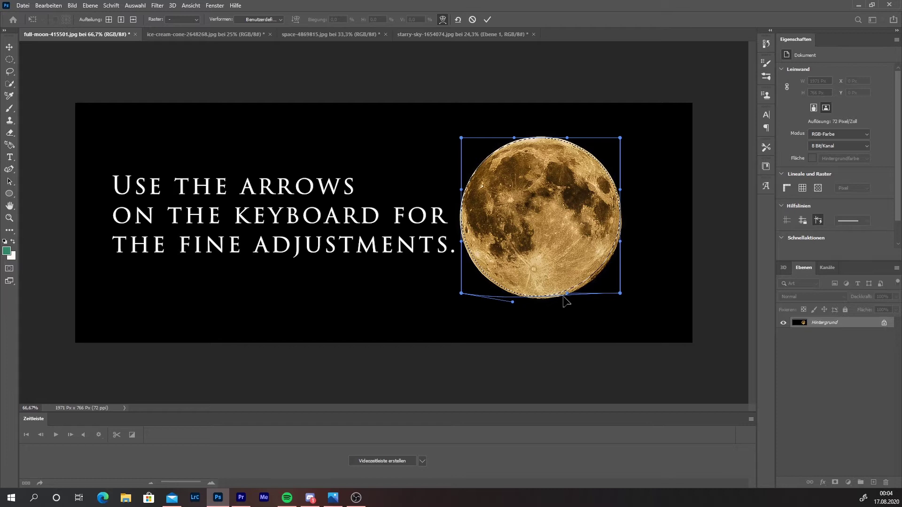
{"action": "left_click_drag", "start_coordinate": [567, 295], "coordinate": [567, 300]}
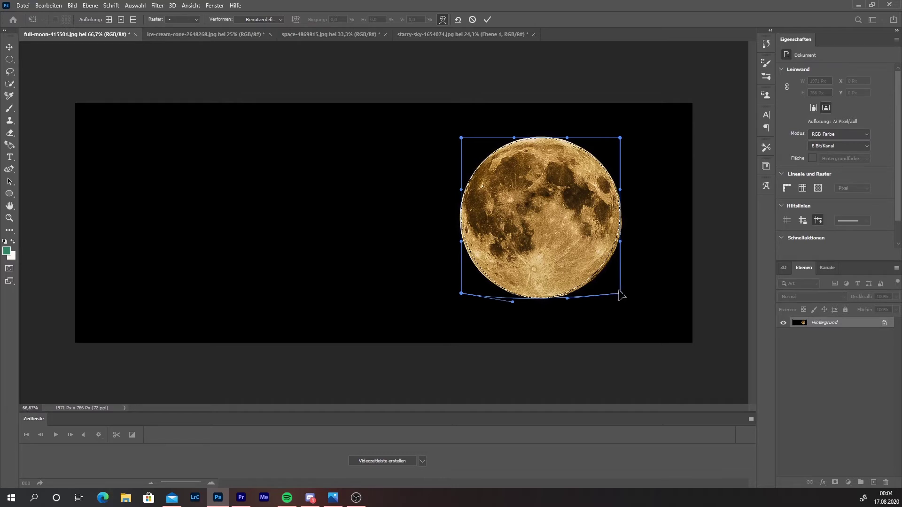
{"action": "left_click_drag", "start_coordinate": [619, 294], "coordinate": [620, 297]}
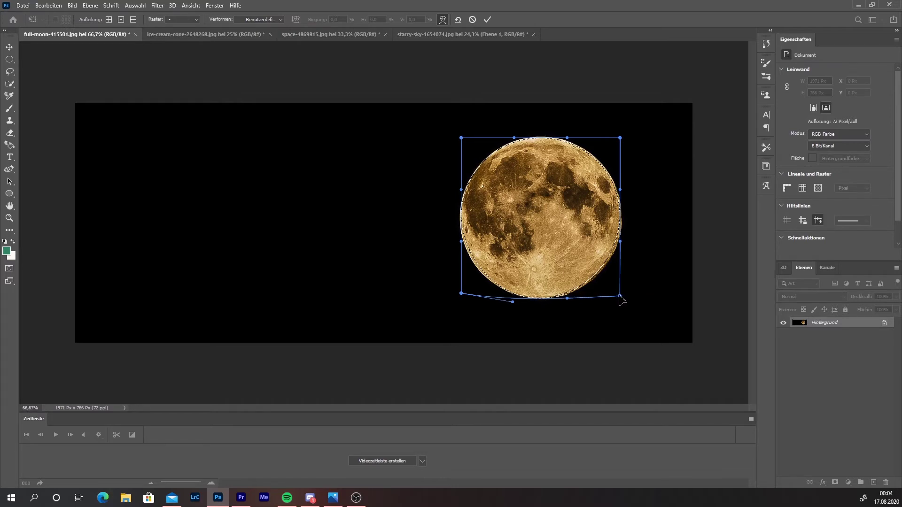
Commit the warp and copy the cut-out moon
{"action": "left_click", "coordinate": [487, 19]}
{"action": "left_click", "coordinate": [10, 46]}
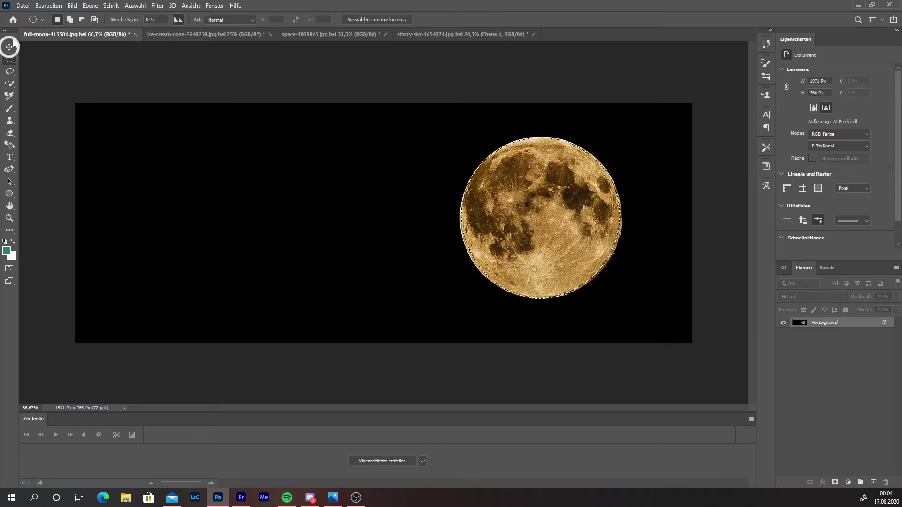
{"action": "key", "text": "ctrl+c"}
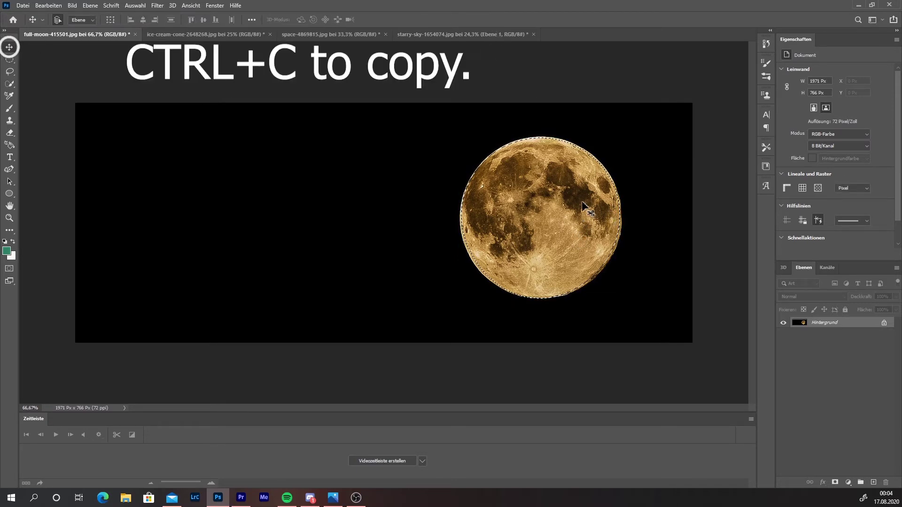
{"action": "left_click_drag", "start_coordinate": [583, 207], "coordinate": [502, 205]}
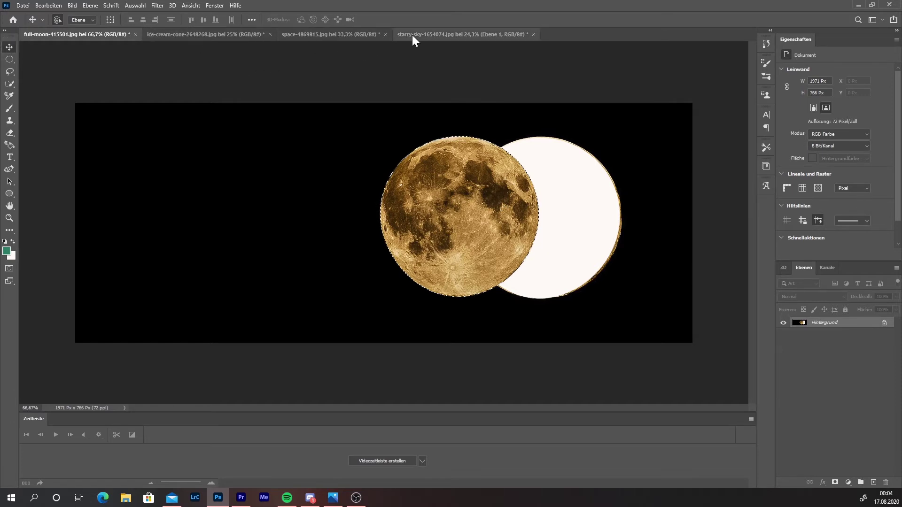
Paste the moon into the starry-sky image and scale it over the cone's opening
{"action": "left_click", "coordinate": [436, 36]}
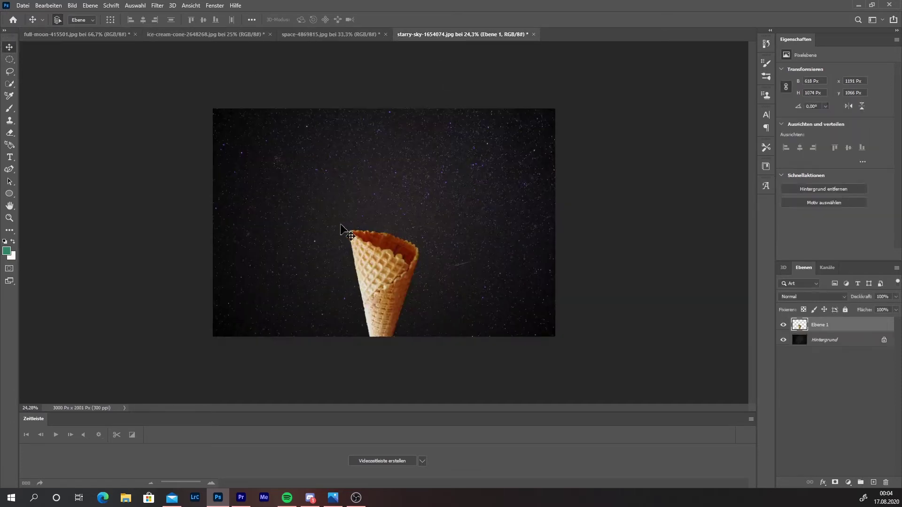
{"action": "key", "text": "ctrl+v"}
{"action": "left_click_drag", "start_coordinate": [392, 225], "coordinate": [389, 237]}
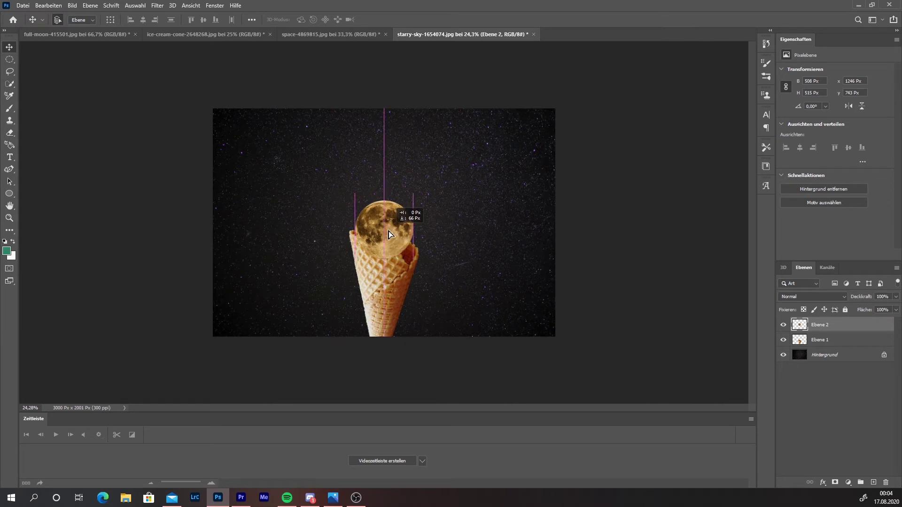
{"action": "key", "text": "ctrl+t"}
{"action": "key", "text": "ctrl+t"}
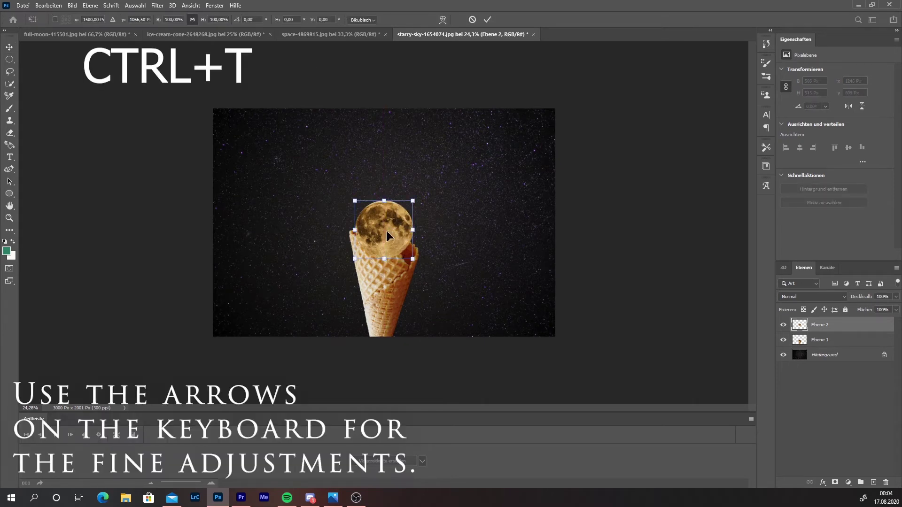
{"action": "left_click_drag", "start_coordinate": [413, 201], "coordinate": [445, 166]}
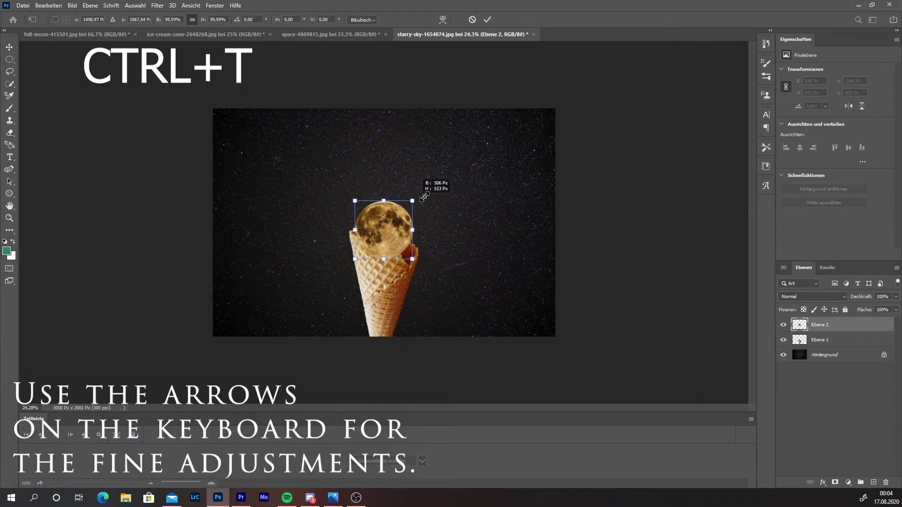
{"action": "left_click_drag", "start_coordinate": [432, 199], "coordinate": [412, 218]}
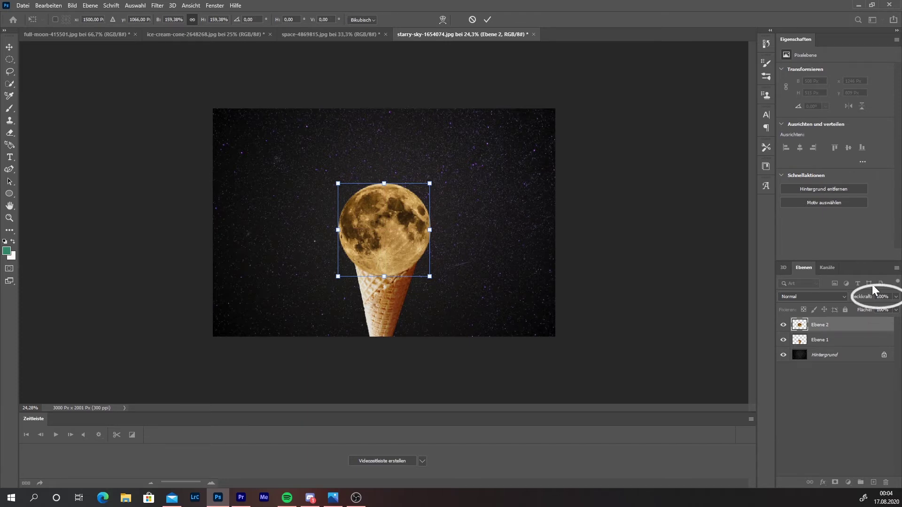
Set the moon layer to 63% opacity and fine-tune its size and position over the cone
{"action": "left_click", "coordinate": [897, 298]}
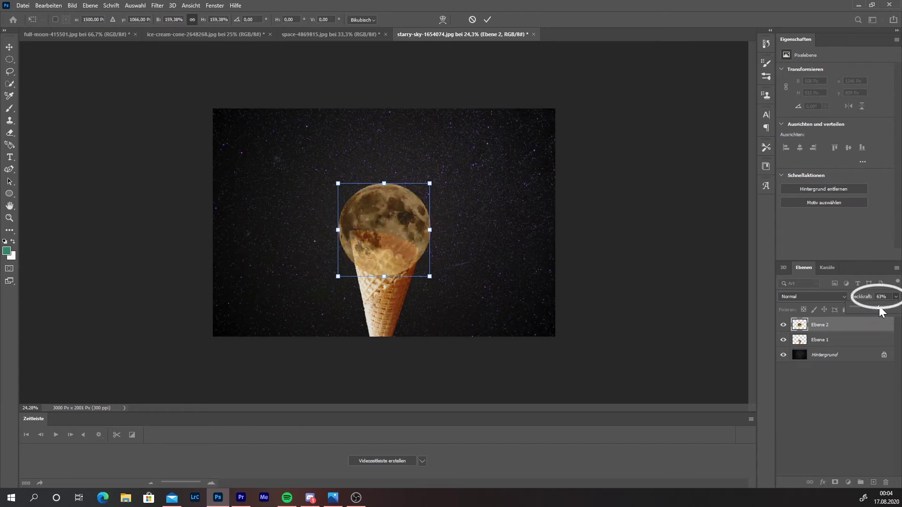
{"action": "left_click_drag", "start_coordinate": [432, 182], "coordinate": [409, 206]}
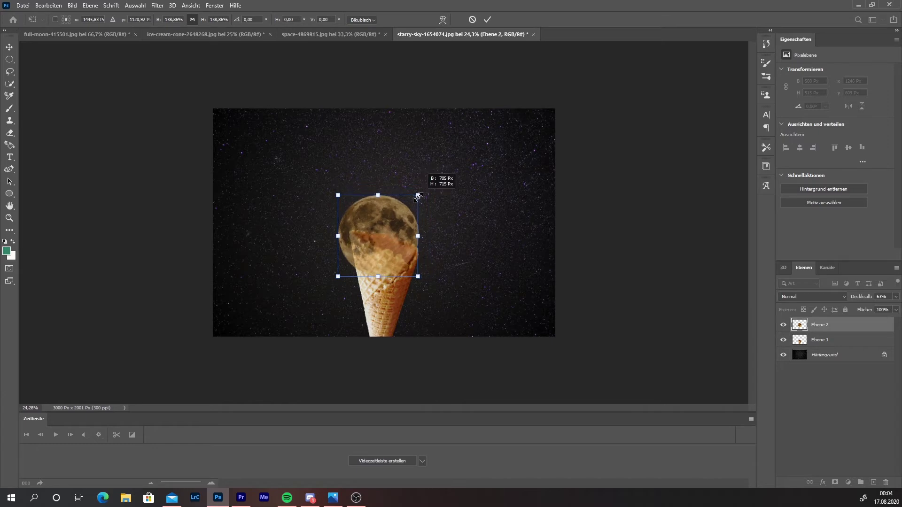
{"action": "left_click_drag", "start_coordinate": [387, 236], "coordinate": [401, 239]}
{"action": "left_click_drag", "start_coordinate": [419, 209], "coordinate": [423, 203]}
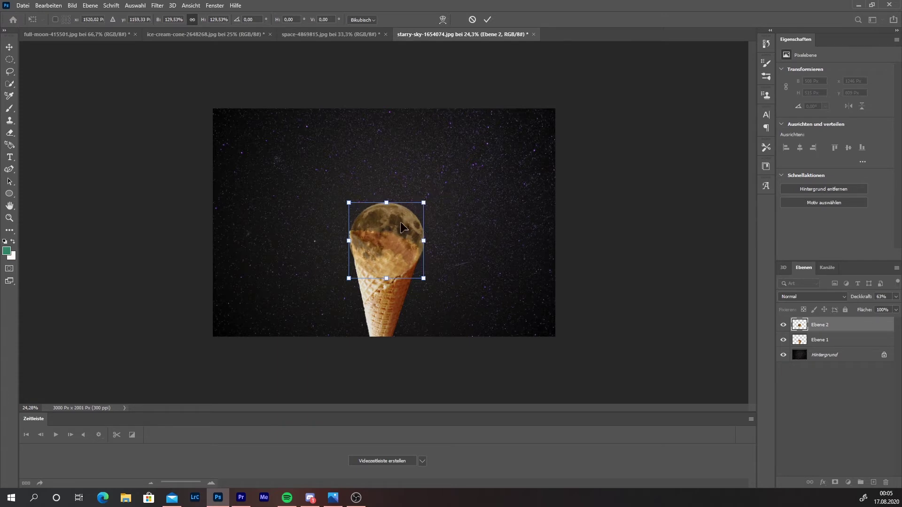
{"action": "left_click", "coordinate": [487, 23]}
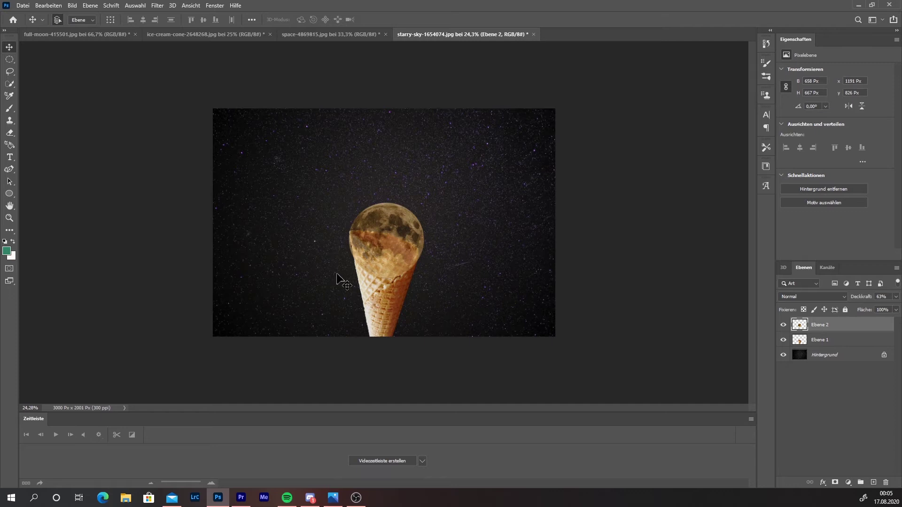
Add a layer mask to the moon layer and brush black along the cone's upper-left rim
{"action": "left_click", "coordinate": [10, 107]}
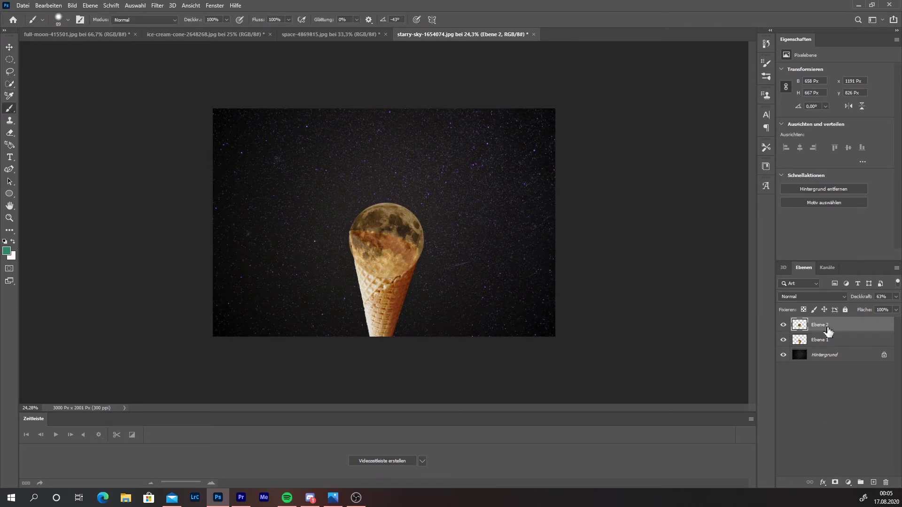
{"action": "left_click", "coordinate": [9, 47]}
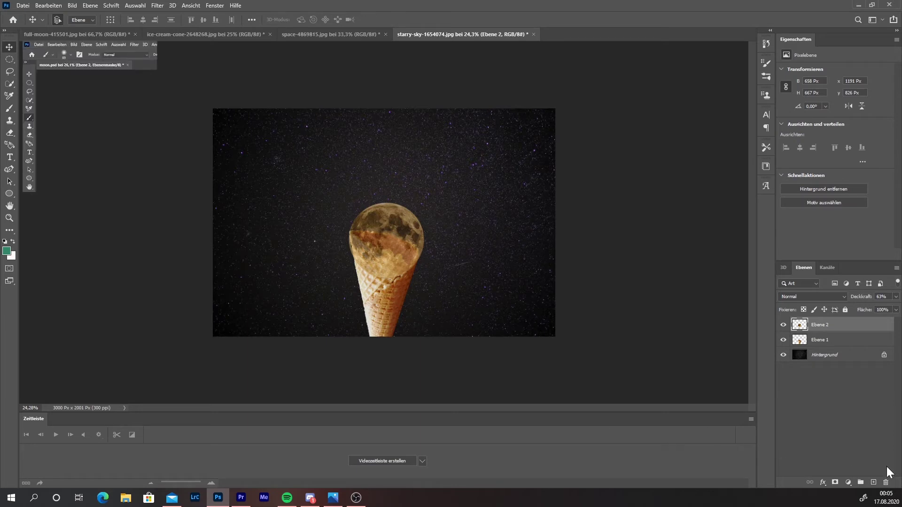
{"action": "left_click", "coordinate": [836, 482]}
{"action": "left_click", "coordinate": [10, 108]}
{"action": "scroll", "coordinate": [283, 274], "scroll_direction": "up", "scroll_amount": 2}
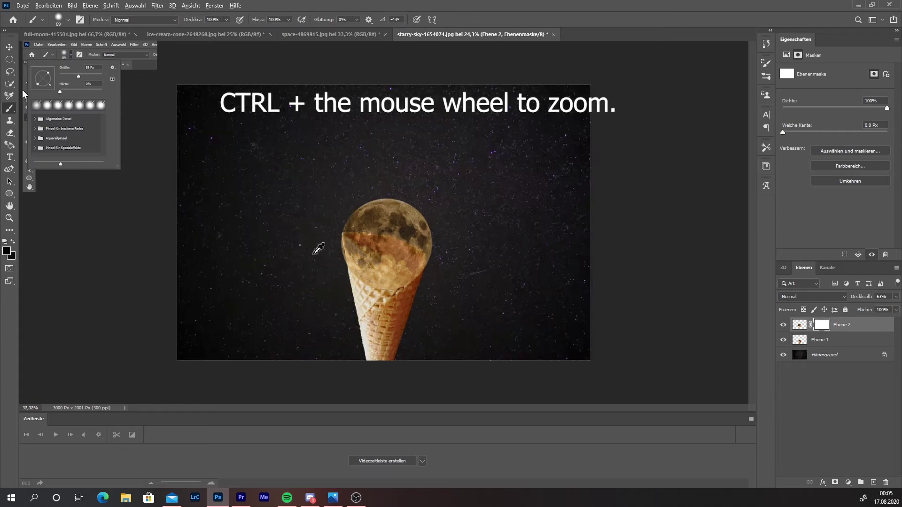
{"action": "scroll", "coordinate": [318, 261], "scroll_direction": "up", "scroll_amount": 2}
{"action": "mouse_move", "coordinate": [332, 280]}
{"action": "left_mouse_down"}
{"action": "mouse_move", "coordinate": [323, 239]}
{"action": "mouse_move", "coordinate": [329, 284]}
{"action": "mouse_move", "coordinate": [345, 300]}
{"action": "mouse_move", "coordinate": [469, 306]}
{"action": "mouse_move", "coordinate": [477, 297]}
{"action": "mouse_move", "coordinate": [470, 305]}
{"action": "mouse_move", "coordinate": [389, 286]}
{"action": "mouse_move", "coordinate": [328, 262]}
{"action": "mouse_move", "coordinate": [329, 246]}
{"action": "mouse_move", "coordinate": [434, 300]}
{"action": "left_mouse_up"}
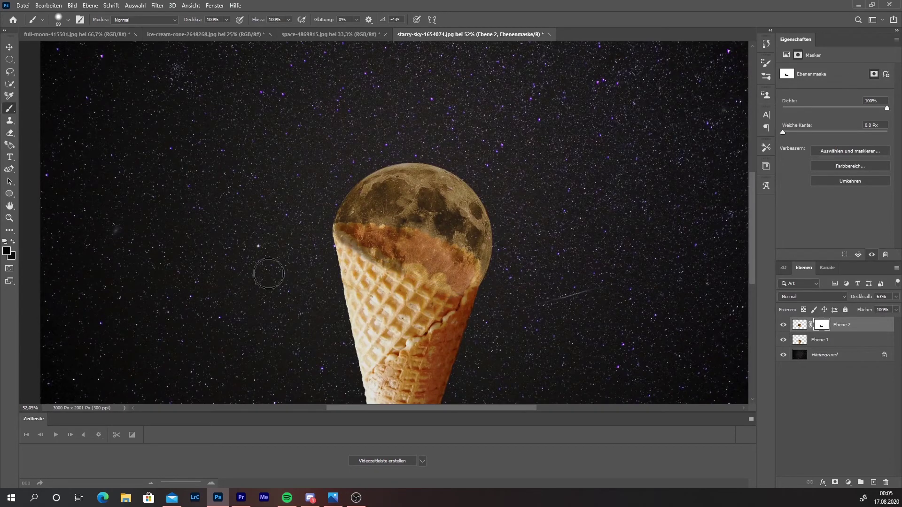
Lower the brush opacity and paint the mask along the cone's upper-left edge, undoing one stroke
{"action": "left_click", "coordinate": [211, 19]}
{"action": "type", "text": "70"}
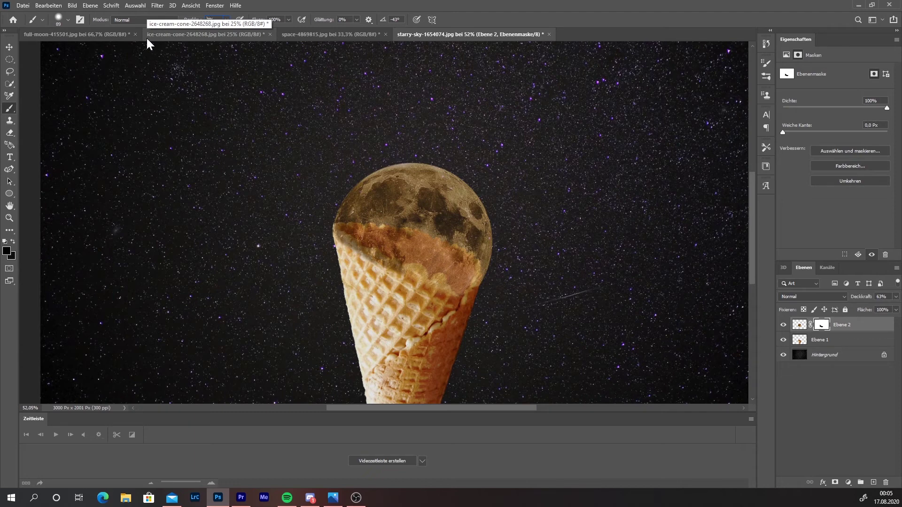
{"action": "type", "text": "30"}
{"action": "key", "text": "Return"}
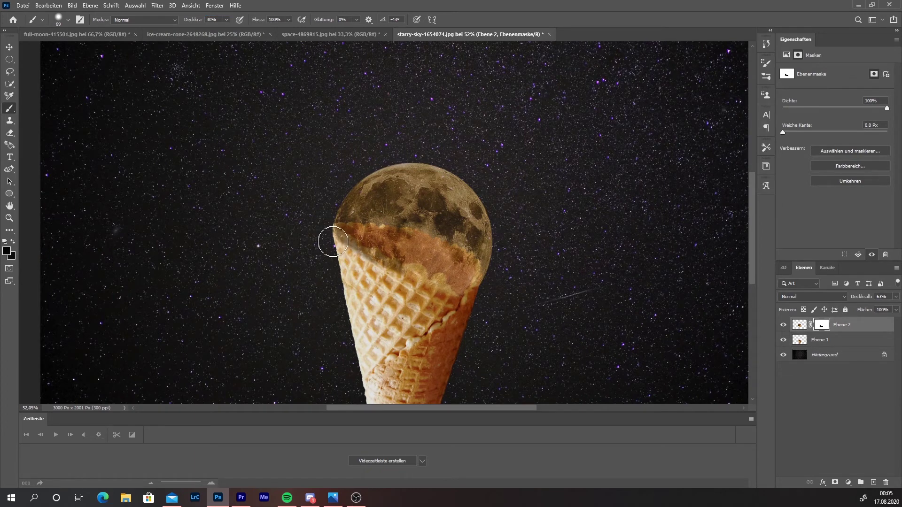
{"action": "left_click_drag", "start_coordinate": [332, 242], "coordinate": [456, 299]}
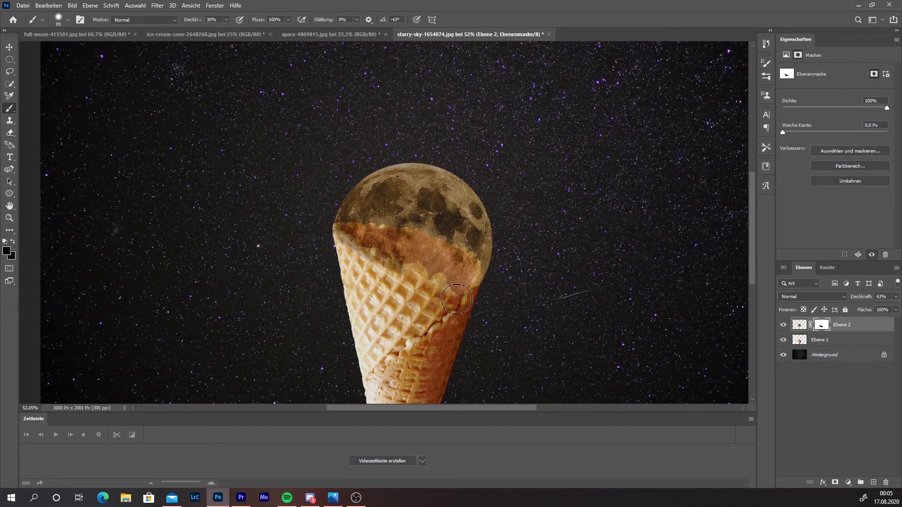
{"action": "key", "text": "ctrl+z"}
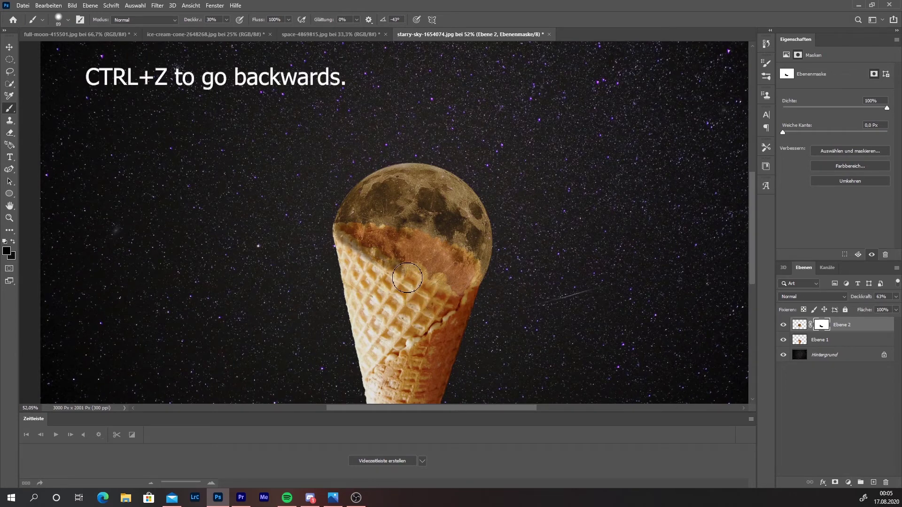
{"action": "mouse_move", "coordinate": [407, 279]}
{"action": "left_mouse_down"}
{"action": "mouse_move", "coordinate": [387, 278]}
{"action": "mouse_move", "coordinate": [345, 246]}
{"action": "left_mouse_up"}
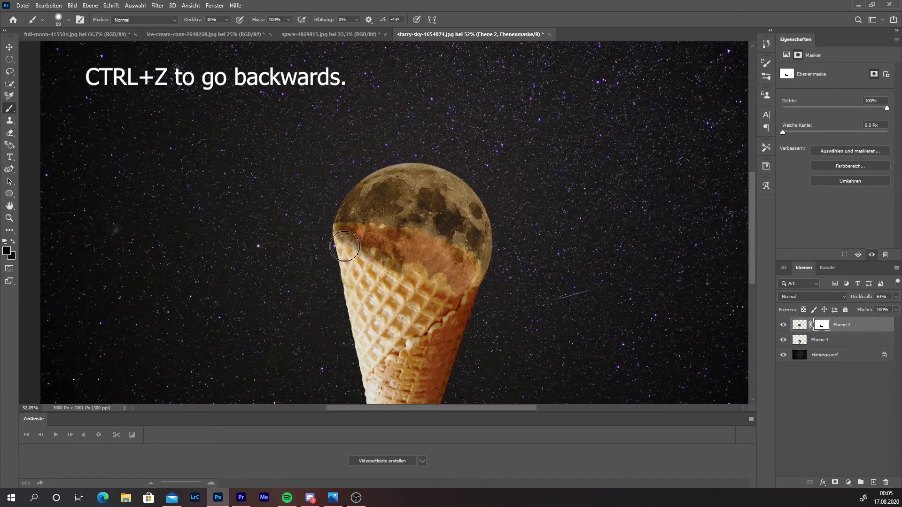
{"action": "mouse_move", "coordinate": [344, 246]}
{"action": "left_mouse_down"}
{"action": "mouse_move", "coordinate": [459, 308]}
{"action": "mouse_move", "coordinate": [328, 330]}
{"action": "left_mouse_up"}
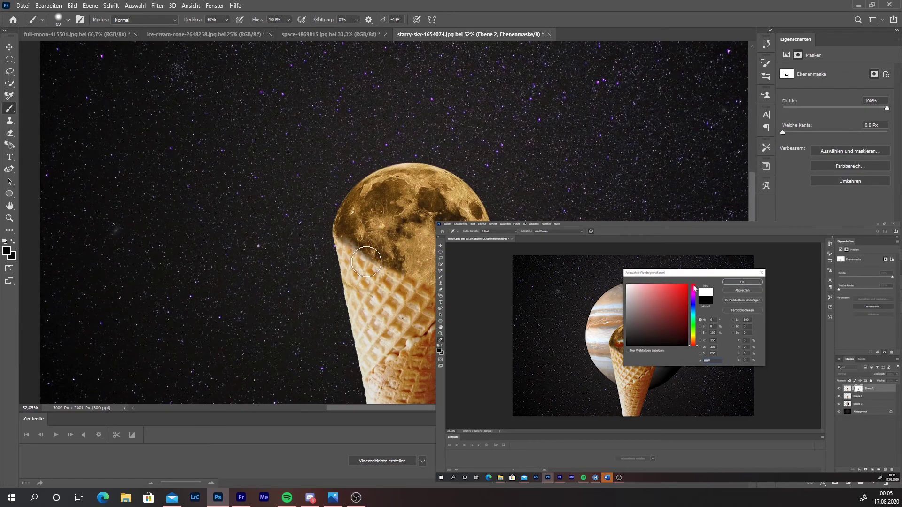
{"action": "scroll", "coordinate": [315, 296], "scroll_direction": "down", "scroll_amount": 5}
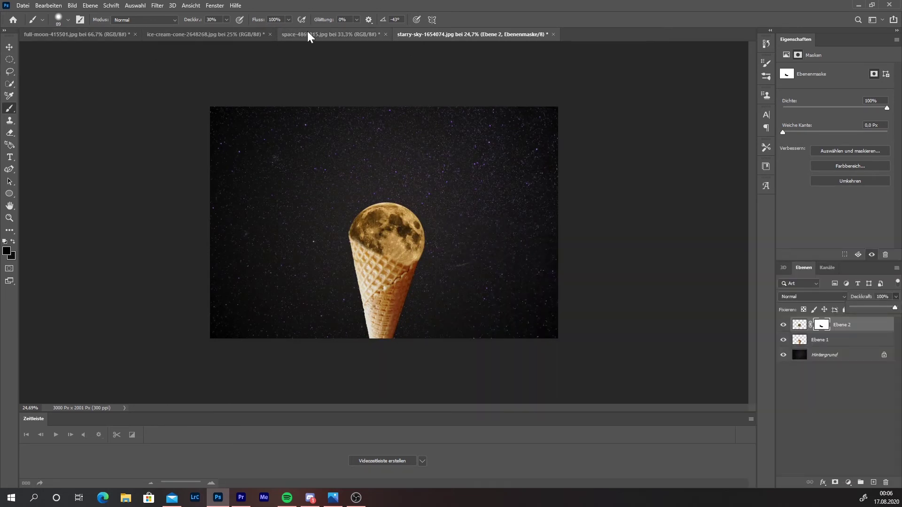
Draw an elliptical marquee around Jupiter and scale it down with Transform Selection to fit
{"action": "left_click", "coordinate": [308, 32]}
{"action": "left_click", "coordinate": [9, 58]}
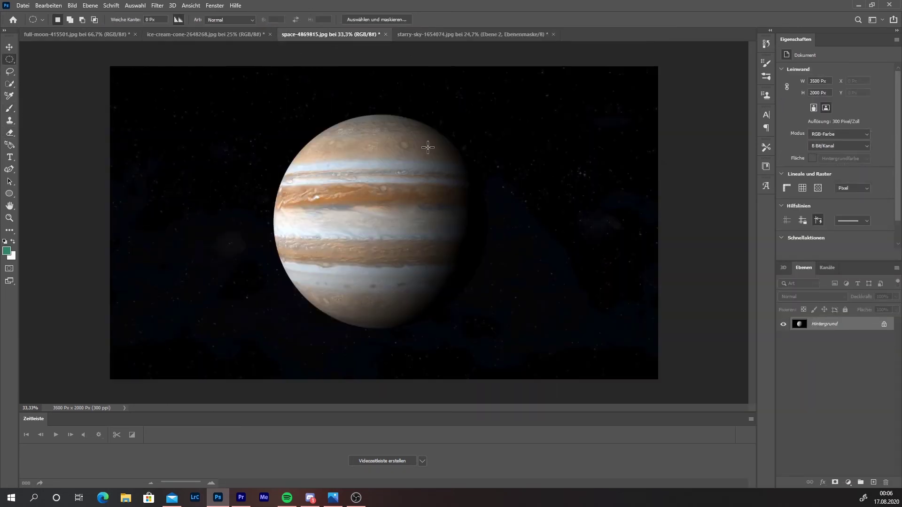
{"action": "left_click_drag", "start_coordinate": [238, 93], "coordinate": [514, 354]}
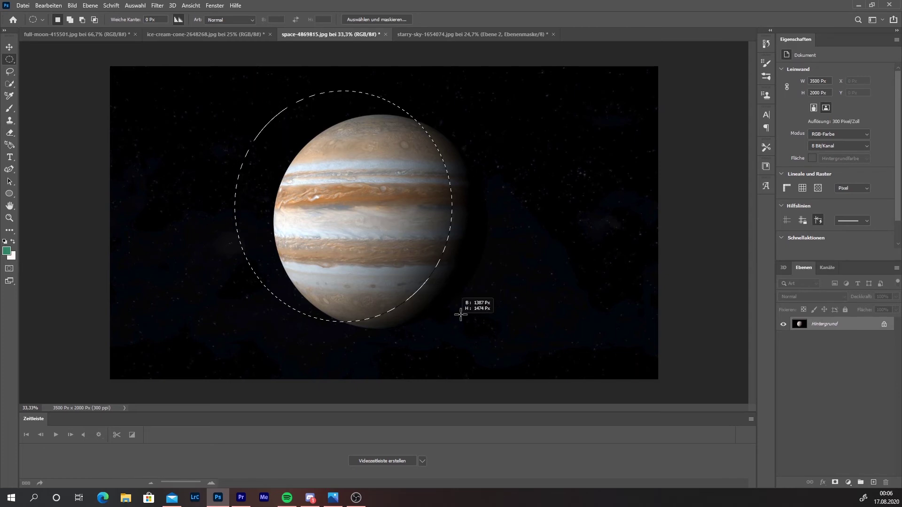
{"action": "right_click", "coordinate": [358, 231]}
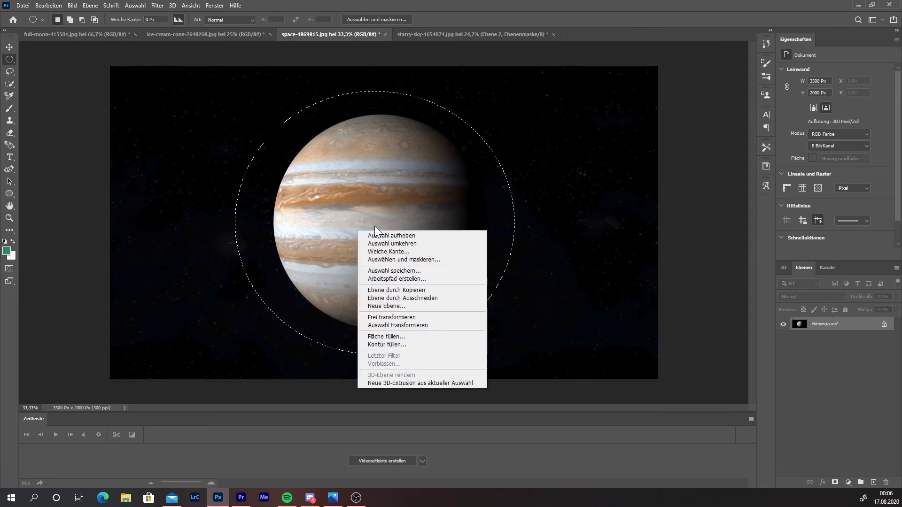
{"action": "left_click", "coordinate": [446, 324]}
{"action": "left_click_drag", "start_coordinate": [514, 354], "coordinate": [486, 327]}
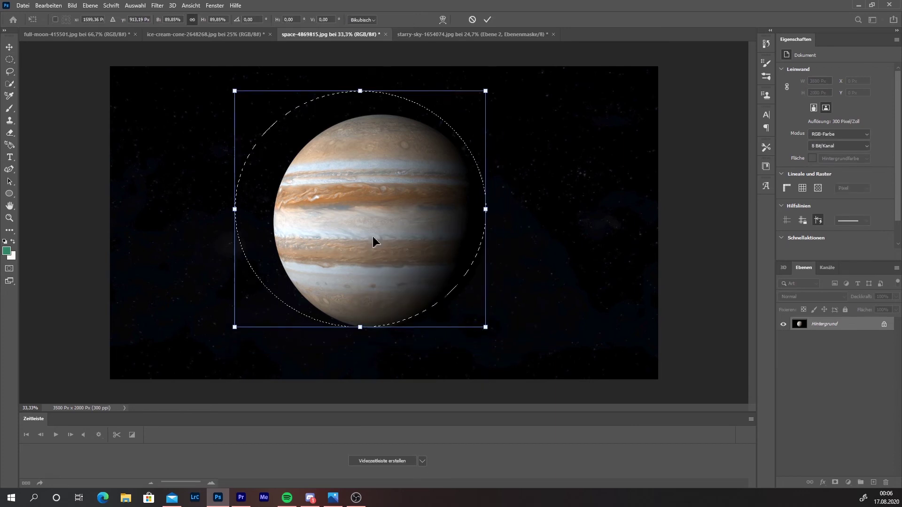
{"action": "left_click_drag", "start_coordinate": [229, 92], "coordinate": [259, 106]}
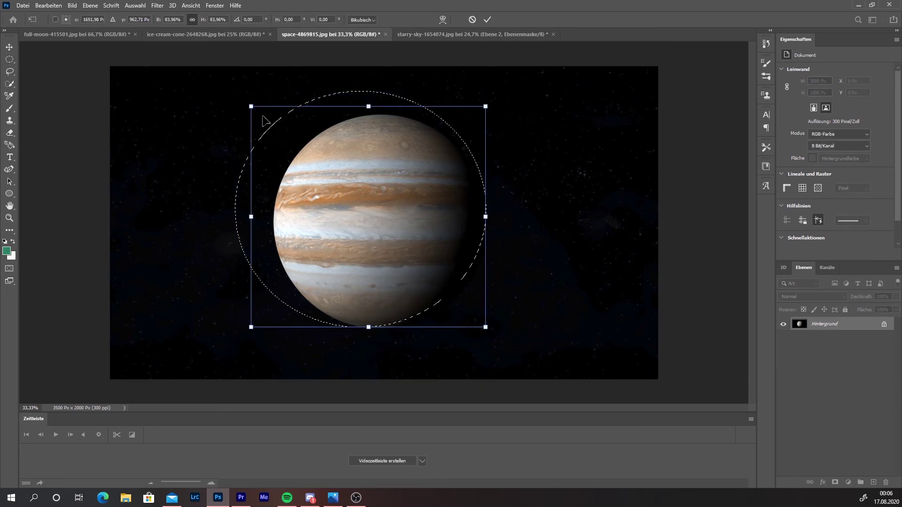
{"action": "mouse_move", "coordinate": [332, 180]}
{"action": "left_mouse_down"}
{"action": "mouse_move", "coordinate": [340, 167]}
{"action": "mouse_move", "coordinate": [324, 166]}
{"action": "left_mouse_up"}
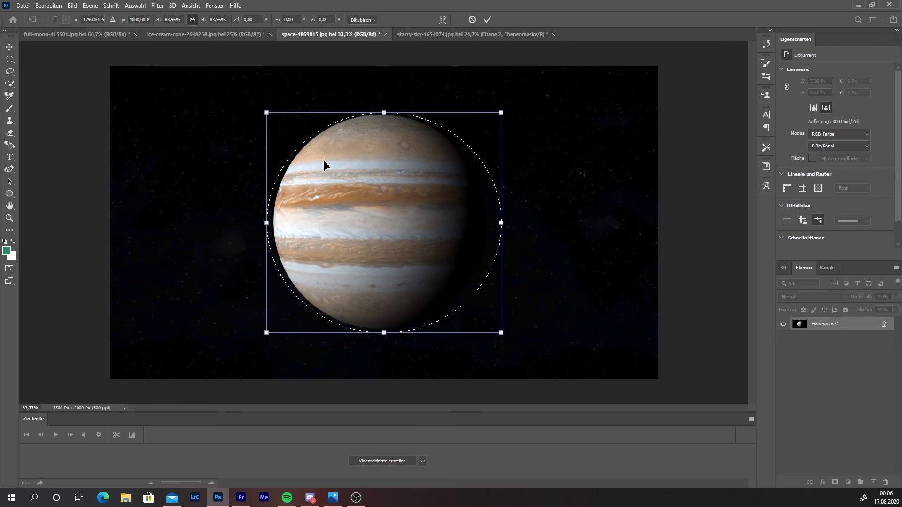
Warp the selection's sides and corners onto Jupiter's rim
{"action": "right_click", "coordinate": [337, 189]}
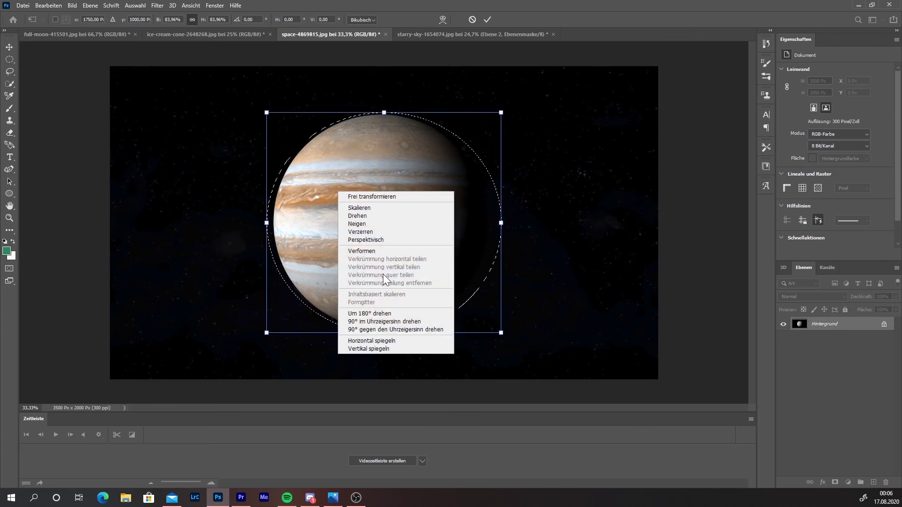
{"action": "left_click", "coordinate": [386, 252]}
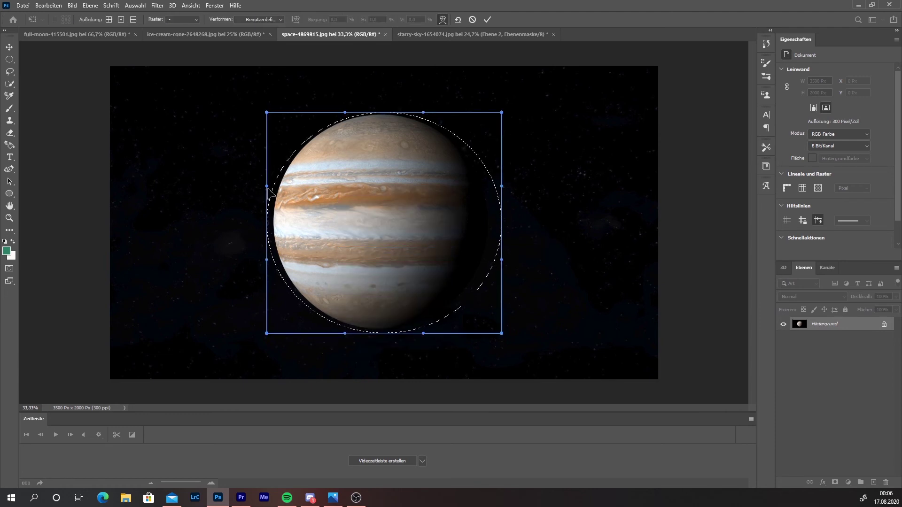
{"action": "left_click_drag", "start_coordinate": [268, 187], "coordinate": [283, 189]}
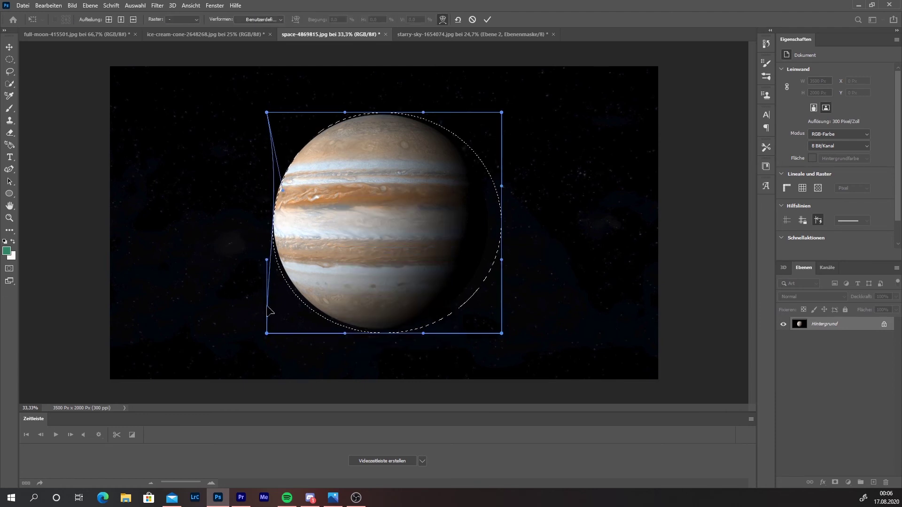
{"action": "left_click_drag", "start_coordinate": [267, 332], "coordinate": [283, 321]}
{"action": "left_click_drag", "start_coordinate": [501, 333], "coordinate": [468, 321]}
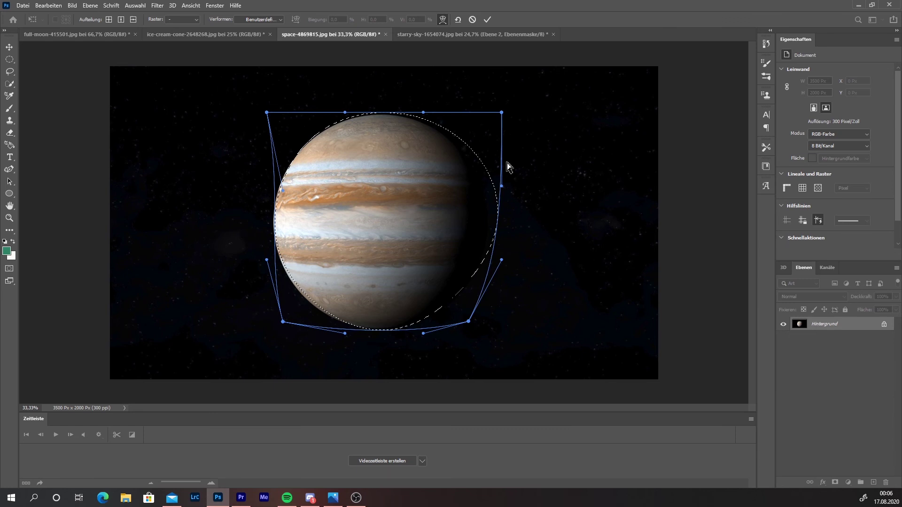
{"action": "left_click_drag", "start_coordinate": [501, 187], "coordinate": [484, 189]}
{"action": "left_click_drag", "start_coordinate": [501, 112], "coordinate": [487, 127]}
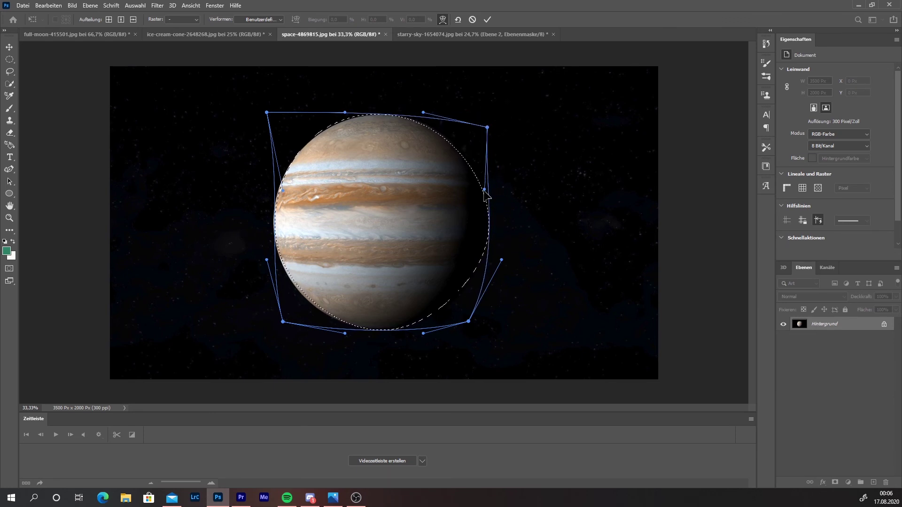
{"action": "left_click_drag", "start_coordinate": [484, 190], "coordinate": [473, 190]}
{"action": "left_click_drag", "start_coordinate": [501, 260], "coordinate": [493, 253]}
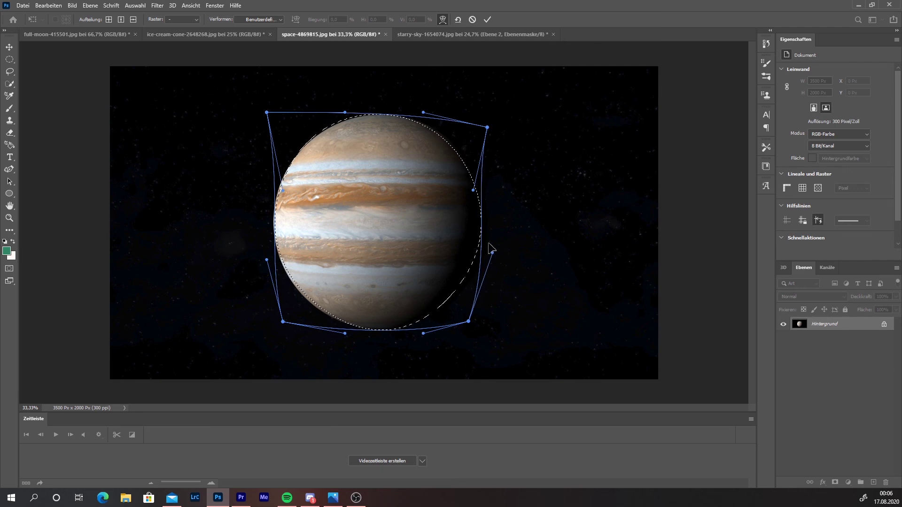
{"action": "left_click_drag", "start_coordinate": [473, 190], "coordinate": [479, 193]}
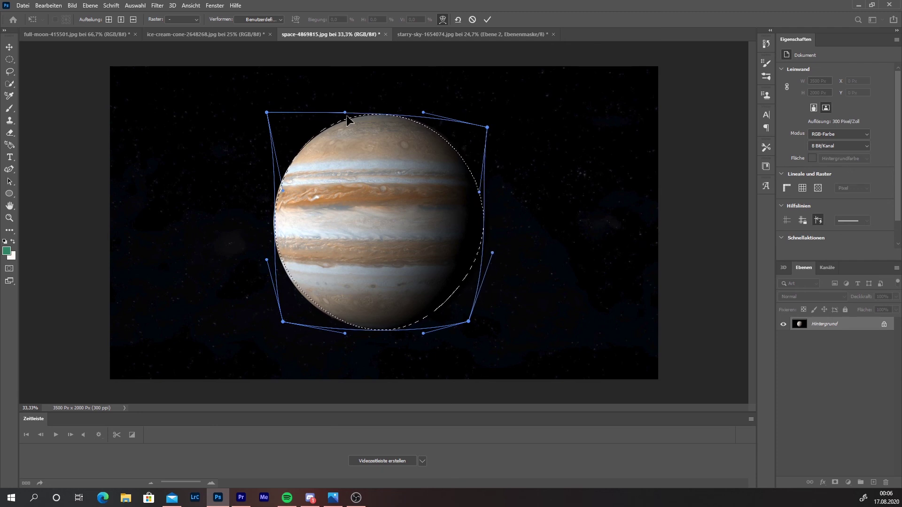
{"action": "left_click_drag", "start_coordinate": [347, 117], "coordinate": [350, 119]}
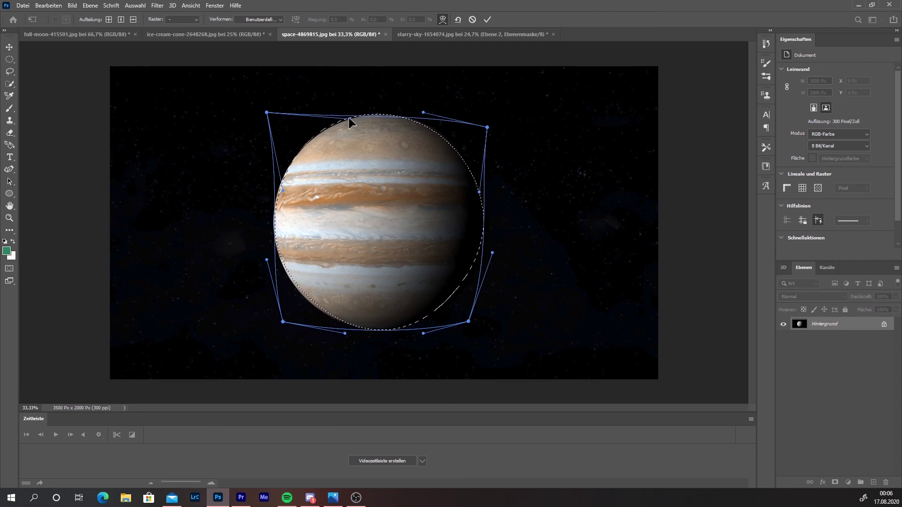
Commit the warped selection and lift Jupiter off its background with the Move tool
{"action": "left_click", "coordinate": [487, 19]}
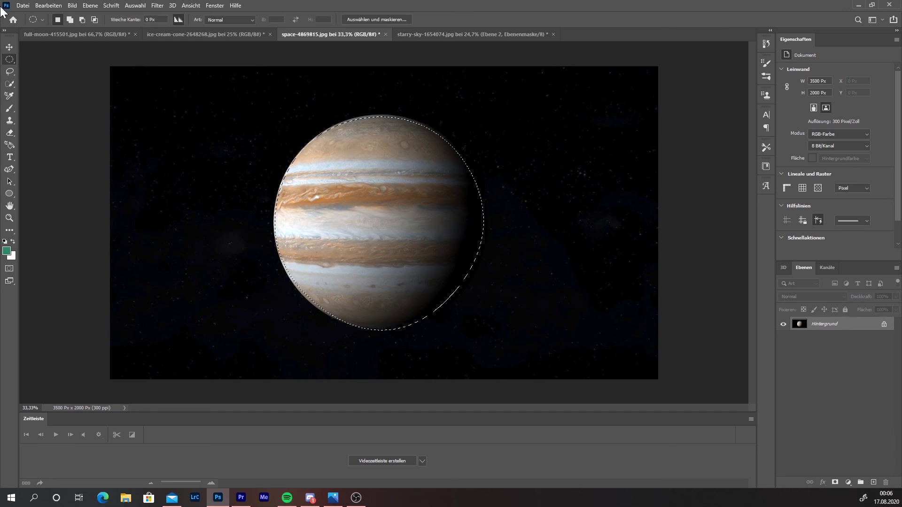
{"action": "left_click", "coordinate": [11, 45]}
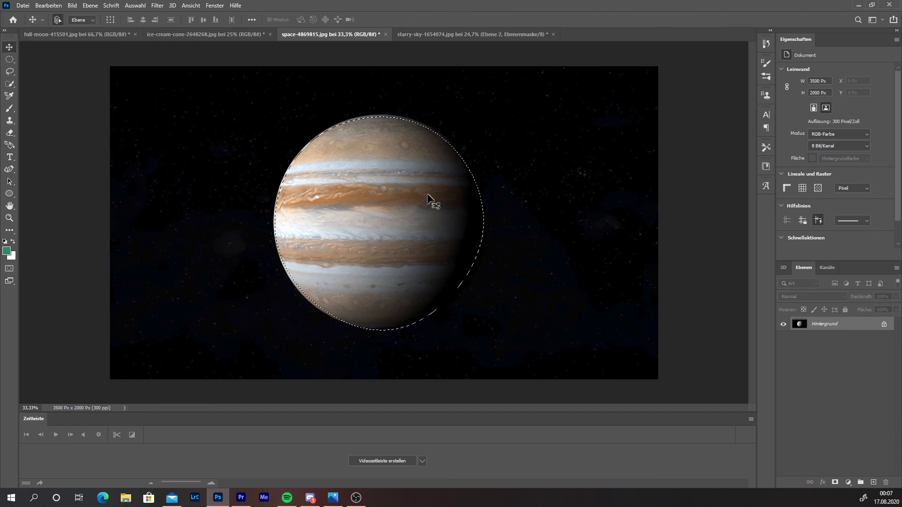
{"action": "left_click_drag", "start_coordinate": [428, 199], "coordinate": [350, 183]}
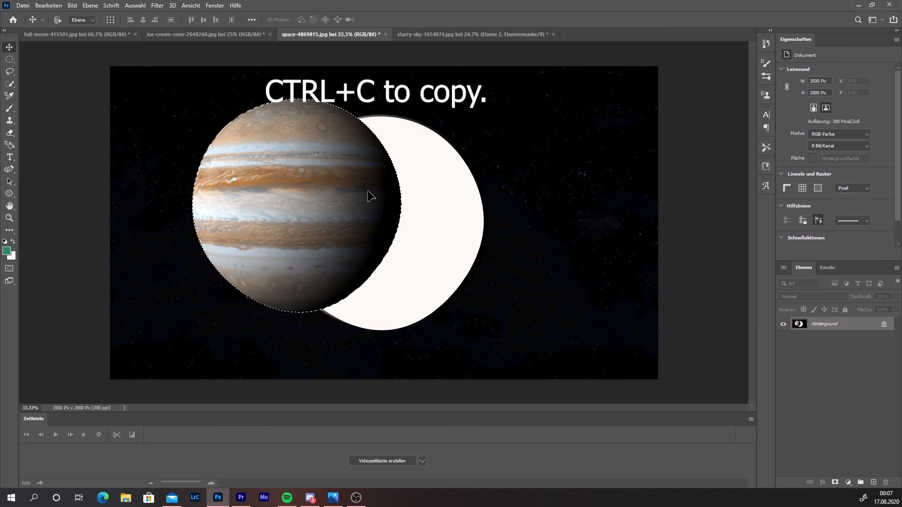
Paste Jupiter as Ebene 3, drag it below Ebene 1, and shift it right behind the cone
{"action": "left_click", "coordinate": [437, 35]}
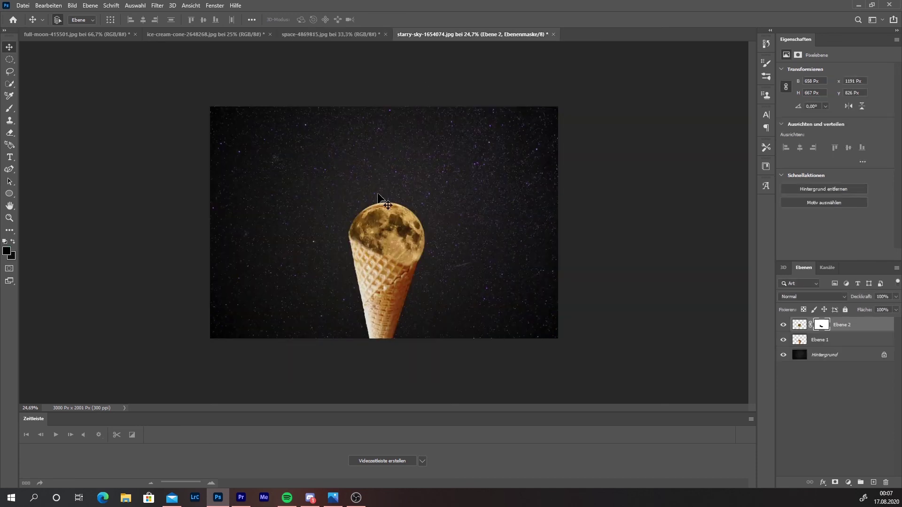
{"action": "key", "text": "ctrl+v"}
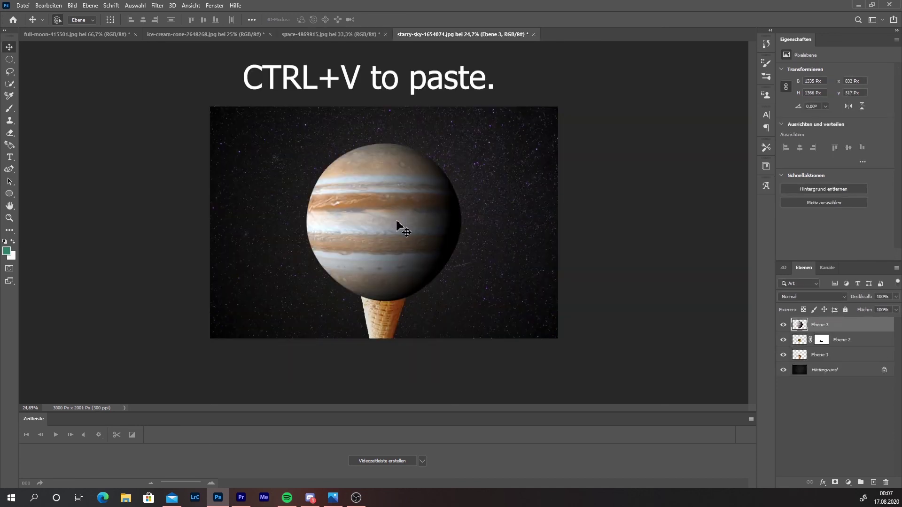
{"action": "left_click_drag", "start_coordinate": [844, 324], "coordinate": [790, 370]}
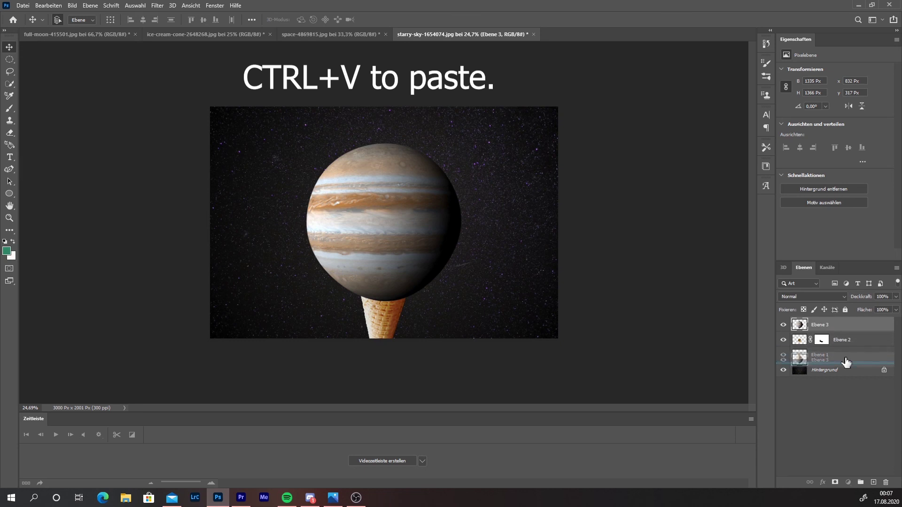
{"action": "left_click_drag", "start_coordinate": [332, 195], "coordinate": [350, 183]}
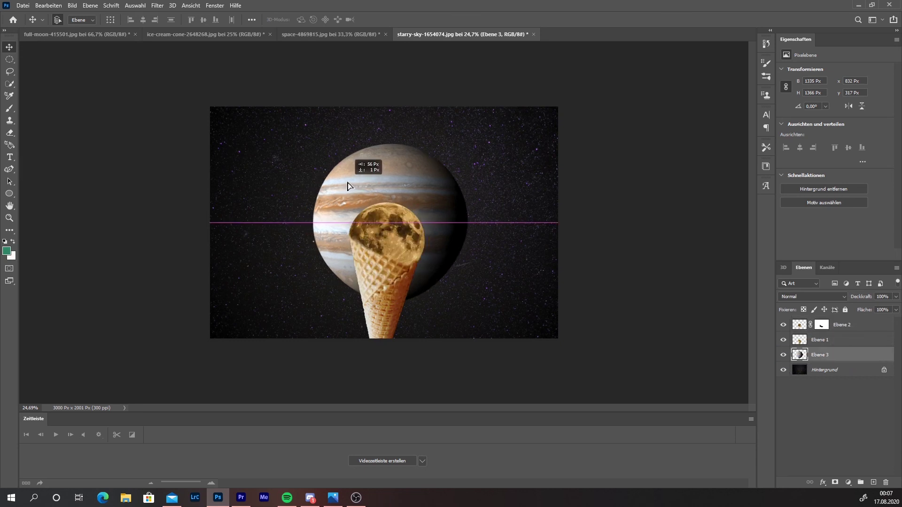